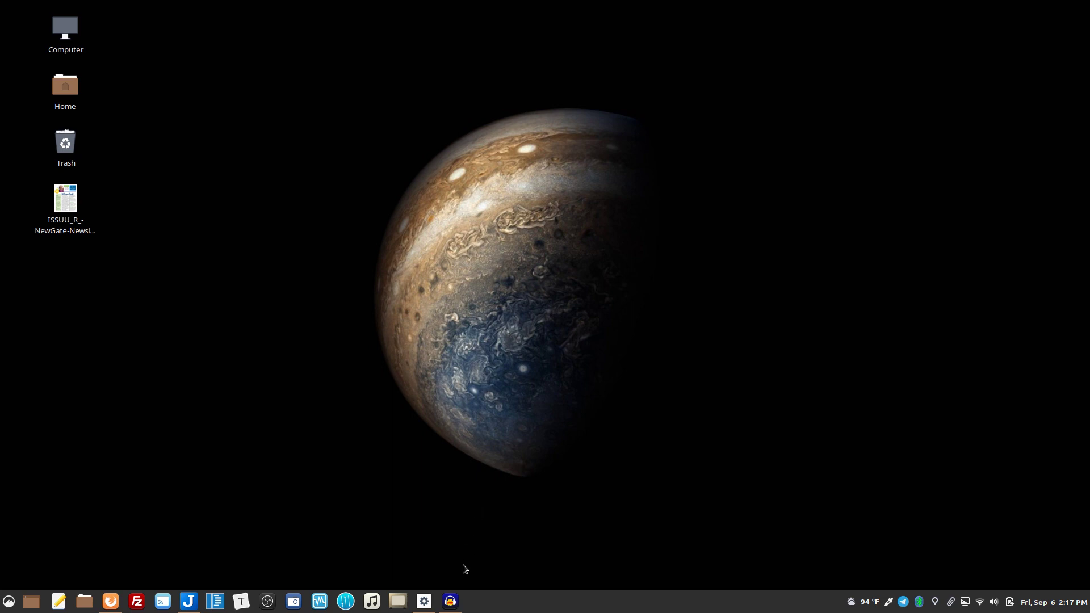
# Restore the minimized Audacity window, with its empty 44100 Hz project, from the taskbar.
pyautogui.click(450, 601)
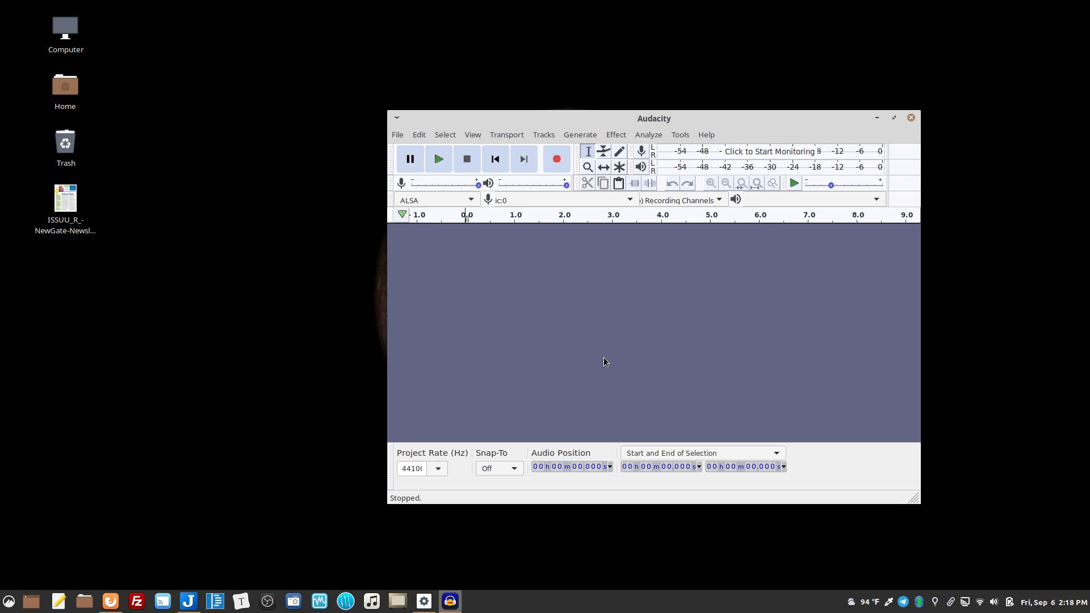
# In the file manager, navigate to Music > Deep Sleep > Reduced Volume.
pyautogui.click(85, 601)
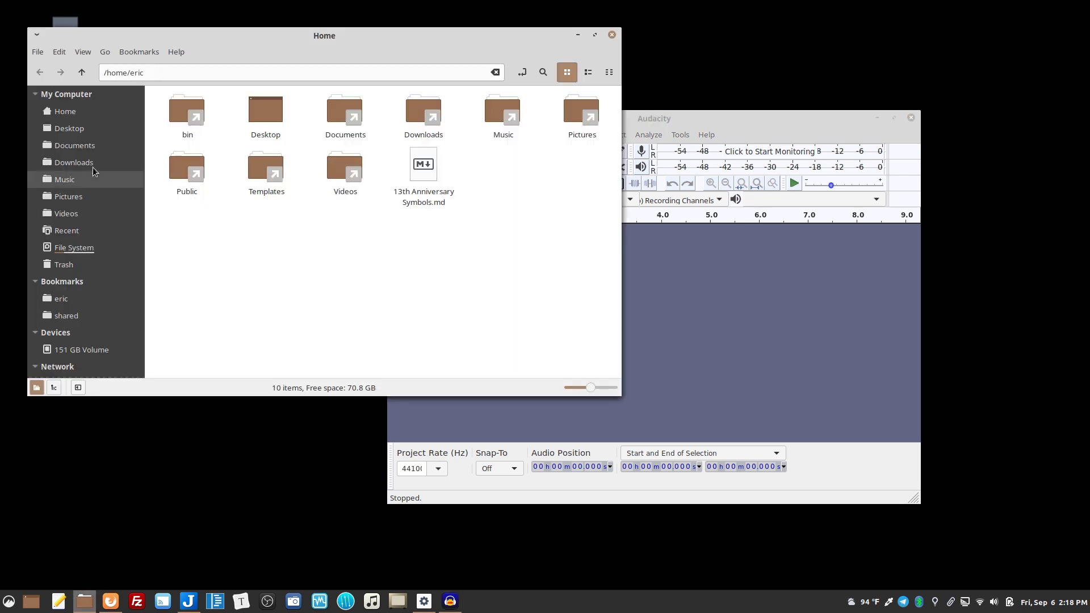
pyautogui.click(63, 194)
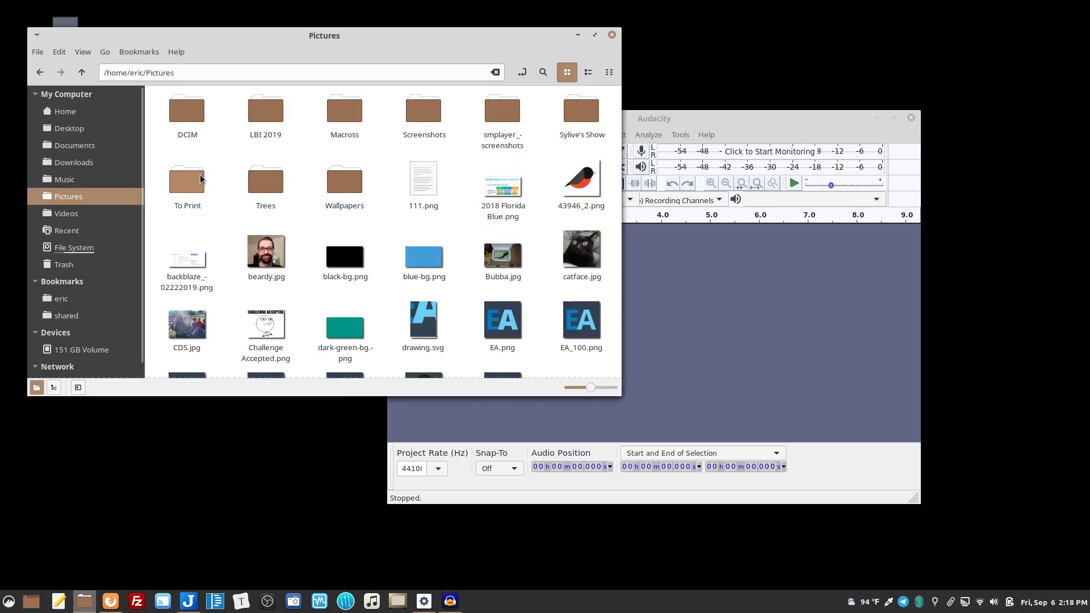
pyautogui.click(78, 184)
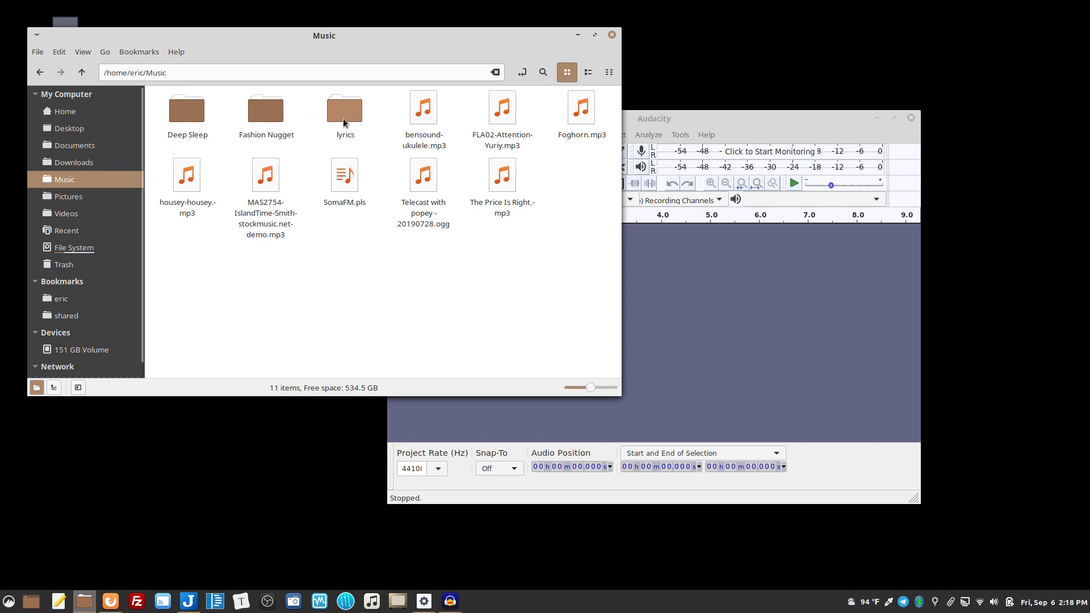
pyautogui.doubleClick(189, 125)
pyautogui.doubleClick(187, 116)
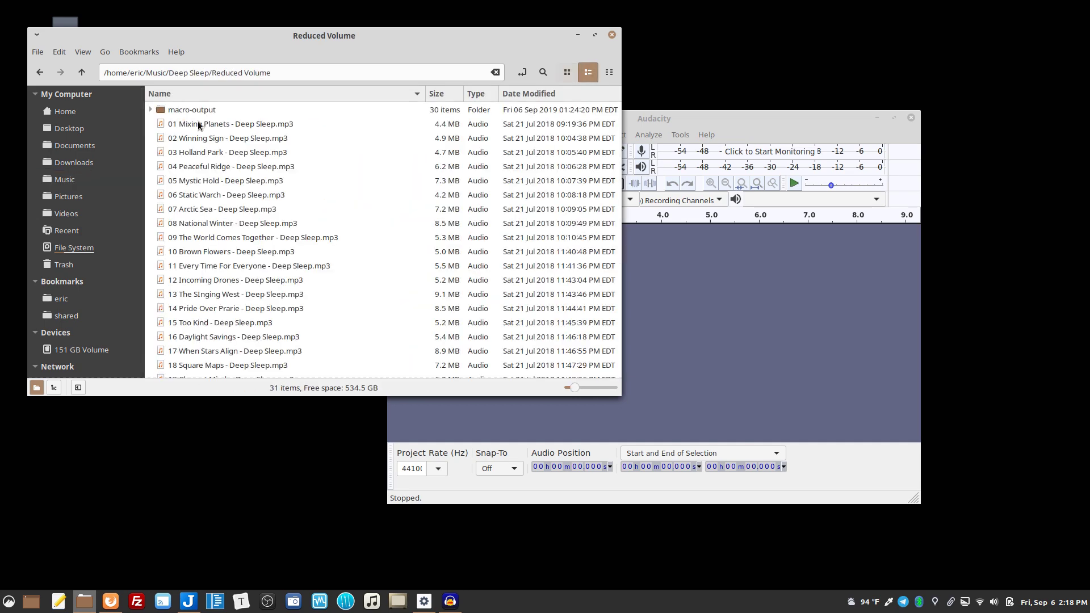
# Drag '01 Mixing Planets - Deep Sleep.mp3' into Audacity as a stereo track.
pyautogui.scroll(-5, 376, 276)
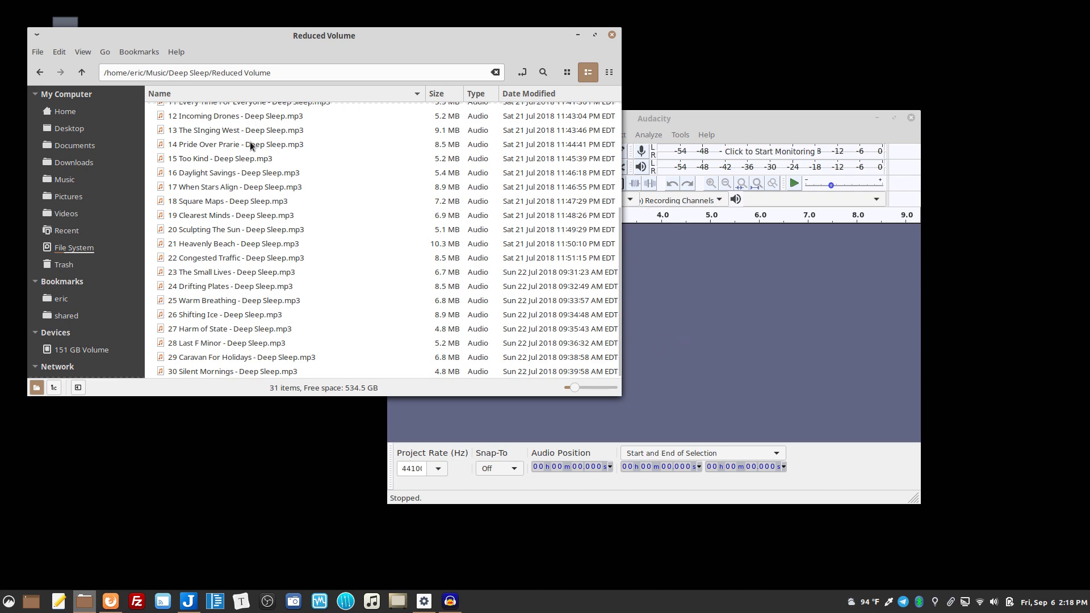
pyautogui.scroll(2, 239, 185)
pyautogui.scroll(3, 284, 251)
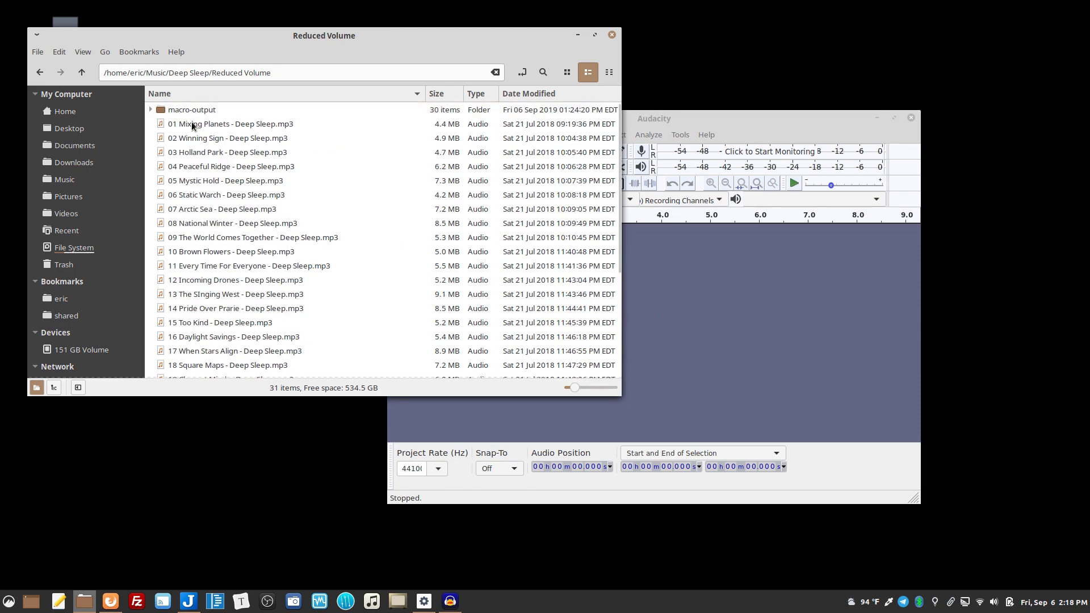
pyautogui.moveTo(223, 128); pyautogui.dragTo(745, 286)
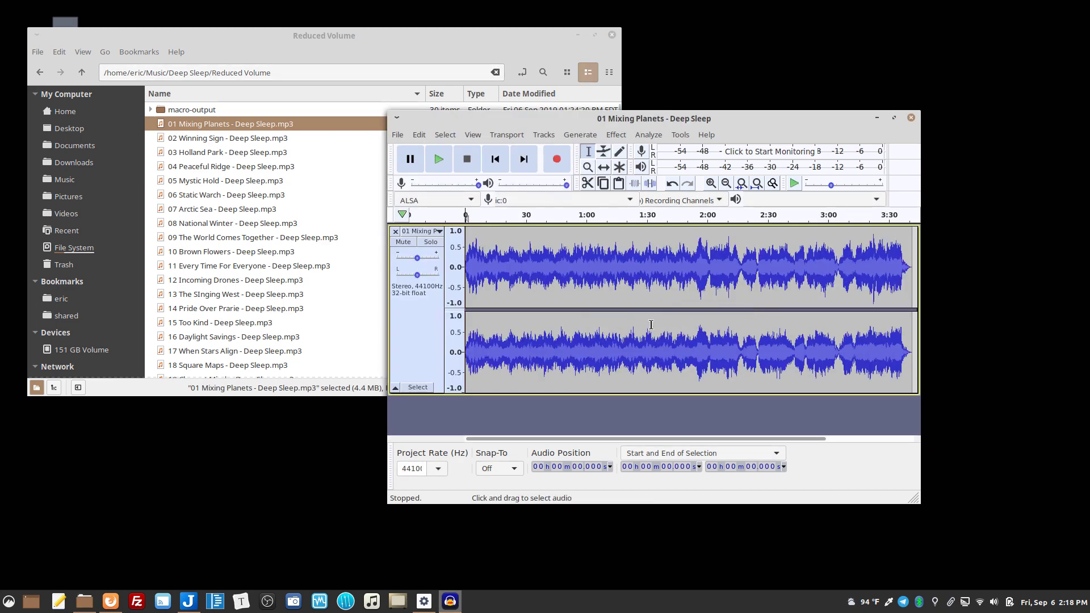
# Select the whole 01 Mixing Planets track and amplify it by -20.0 dB.
pyautogui.hotkey('ctrl', 'a')
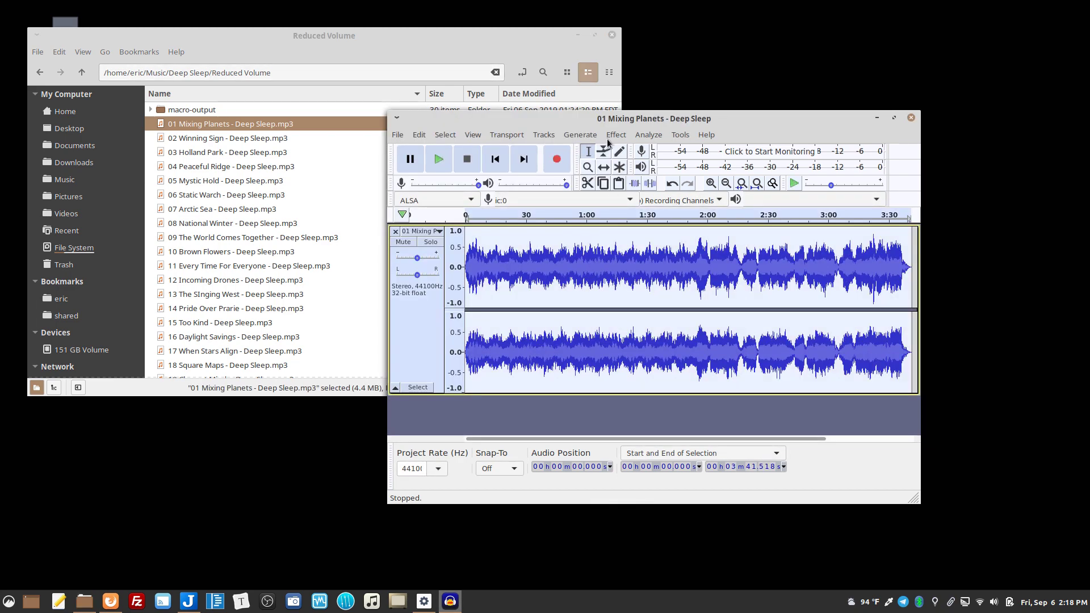
pyautogui.click(614, 136)
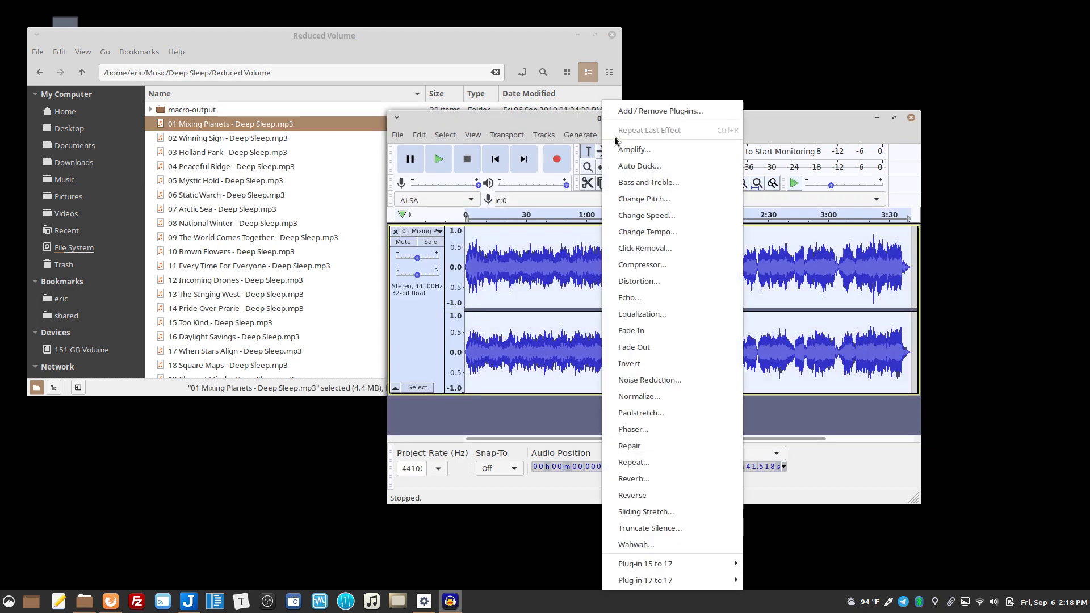
pyautogui.click(644, 150)
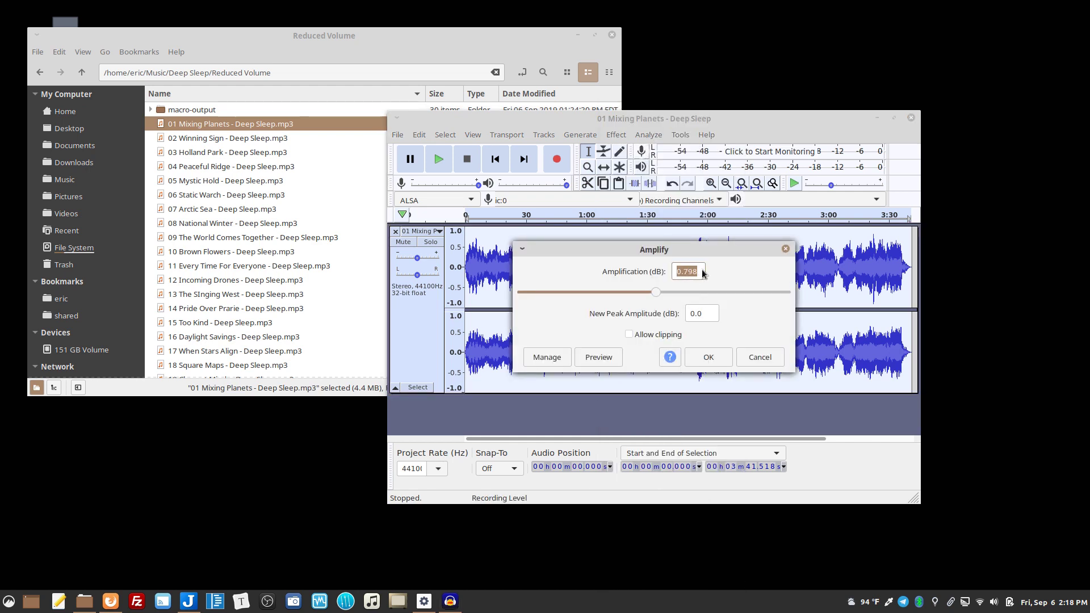
pyautogui.write('-20.0')
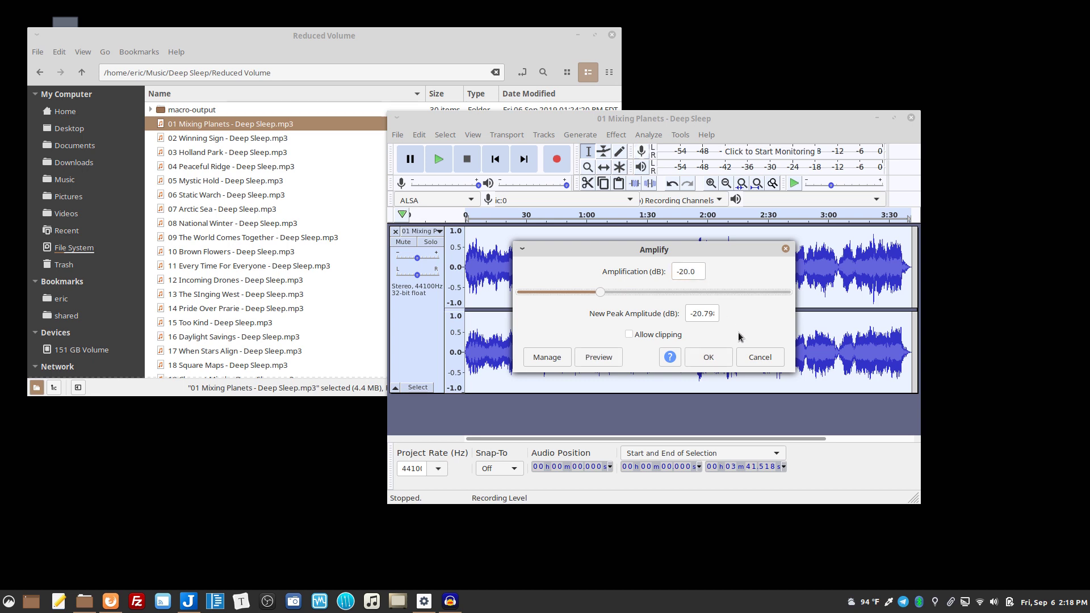
pyautogui.click(710, 358)
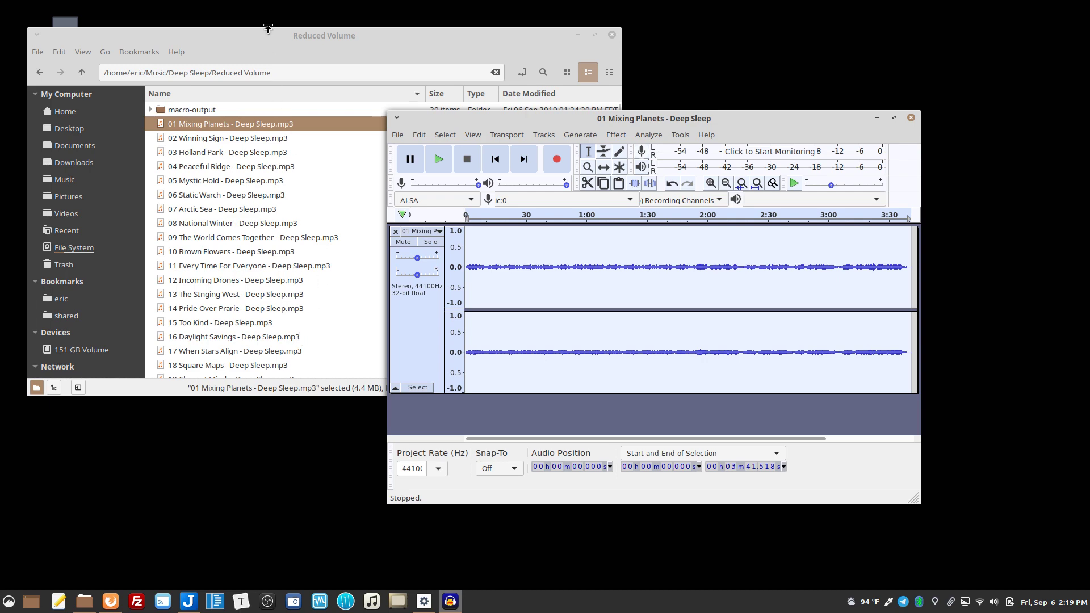
# Select all items in Nemo's Reduced Volume folder, then switch back to Audacity.
pyautogui.click(265, 31)
pyautogui.scroll(-4, 363, 260)
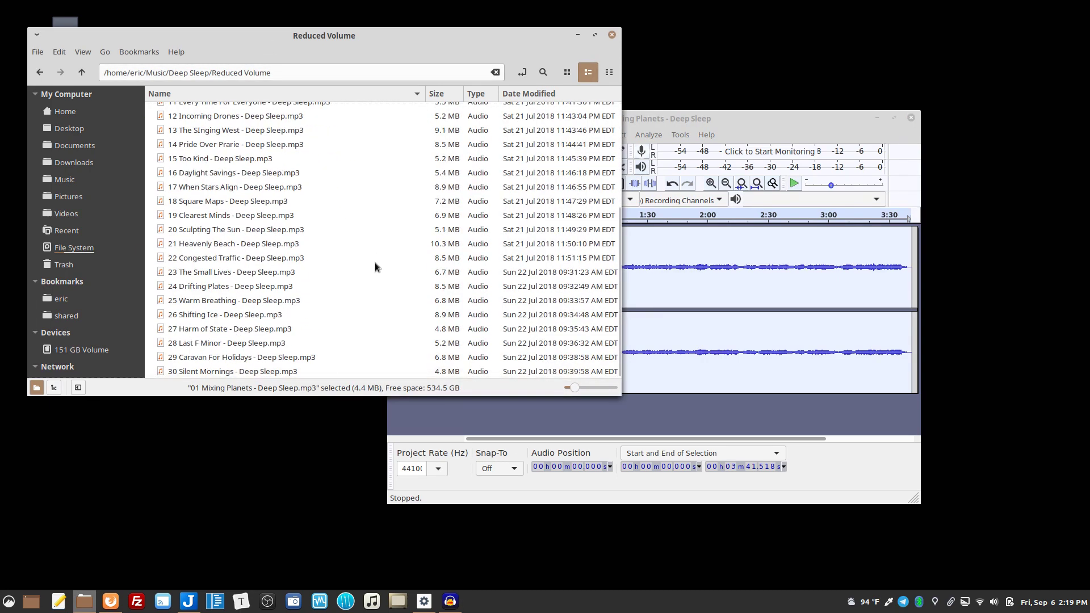
pyautogui.hotkey('ctrl', 'a')
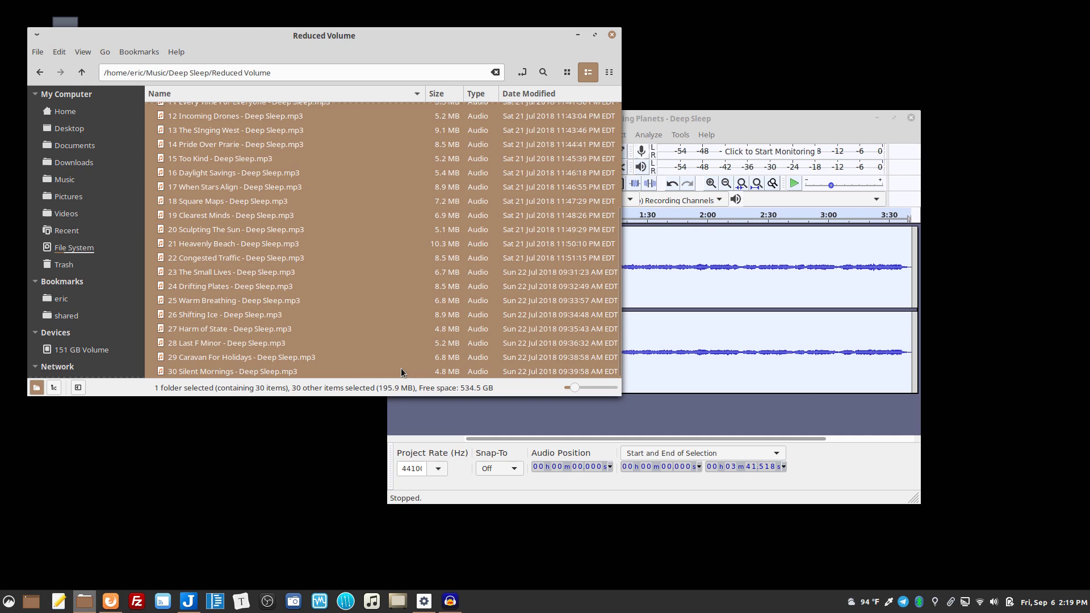
pyautogui.click(717, 124)
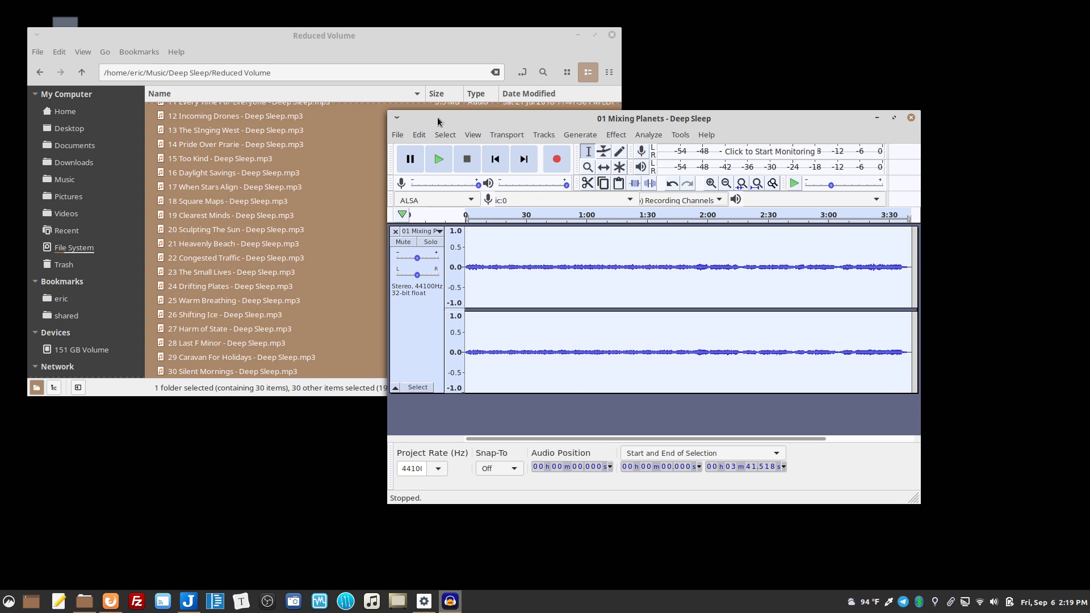
# In Manage Macros, confirm Reduce Volume's Amplify step at -20.0 dB before Export as MP3.
pyautogui.click(681, 137)
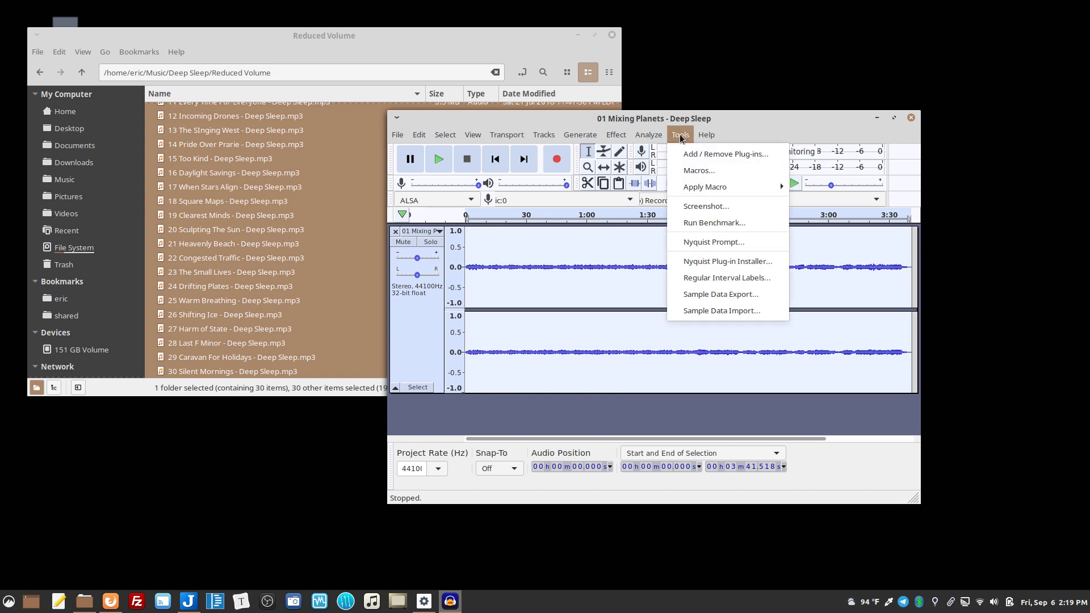
pyautogui.click(694, 170)
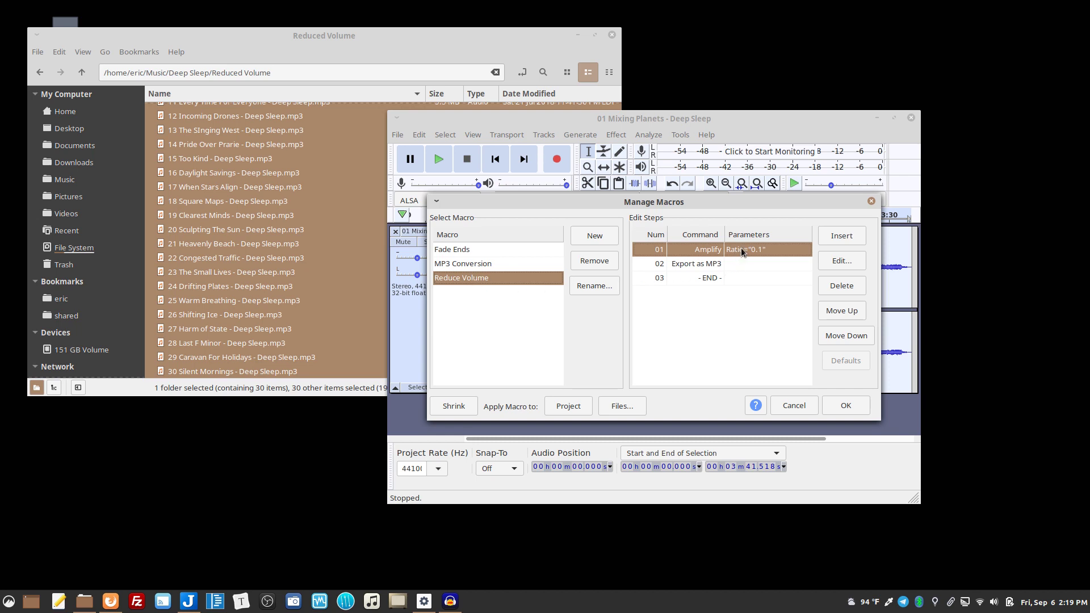
pyautogui.click(842, 262)
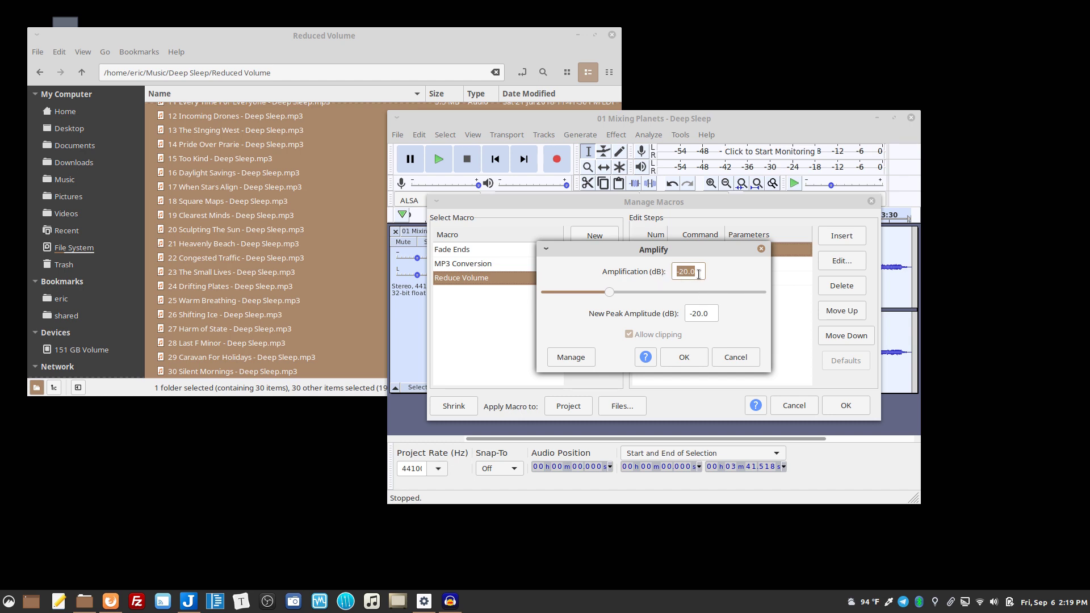
pyautogui.click(684, 358)
pyautogui.click(676, 264)
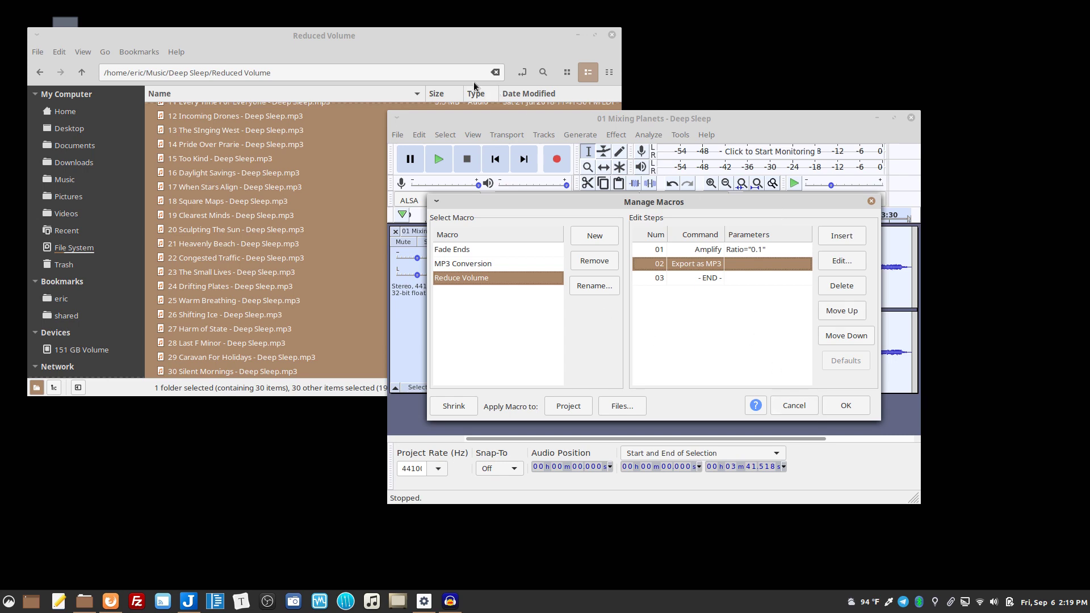
pyautogui.click(368, 157)
# Copy the tracks 01 Mixing Planets through 03 Holland Park.
pyautogui.scroll(3, 335, 171)
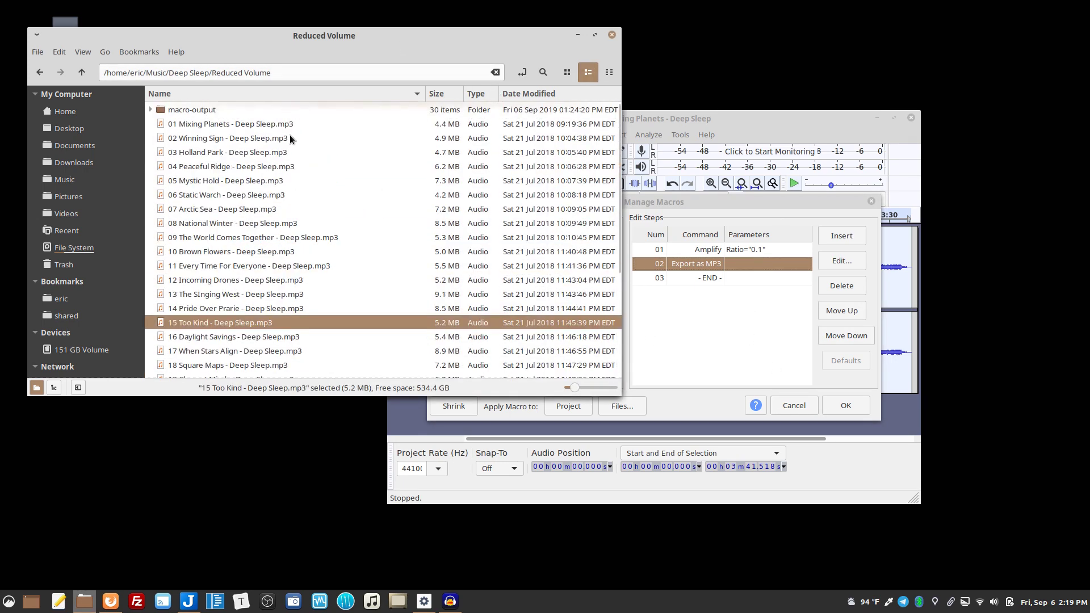
pyautogui.click(232, 124)
pyautogui.keyDown('shift'); pyautogui.click(230, 152); pyautogui.keyUp('shift')
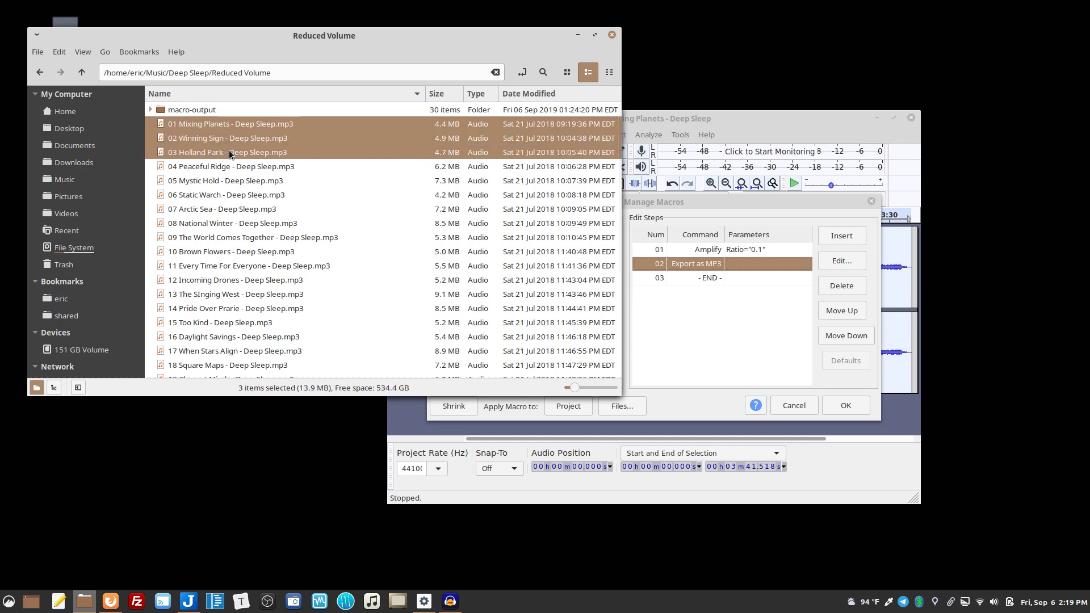
pyautogui.hotkey('ctrl', 'c')
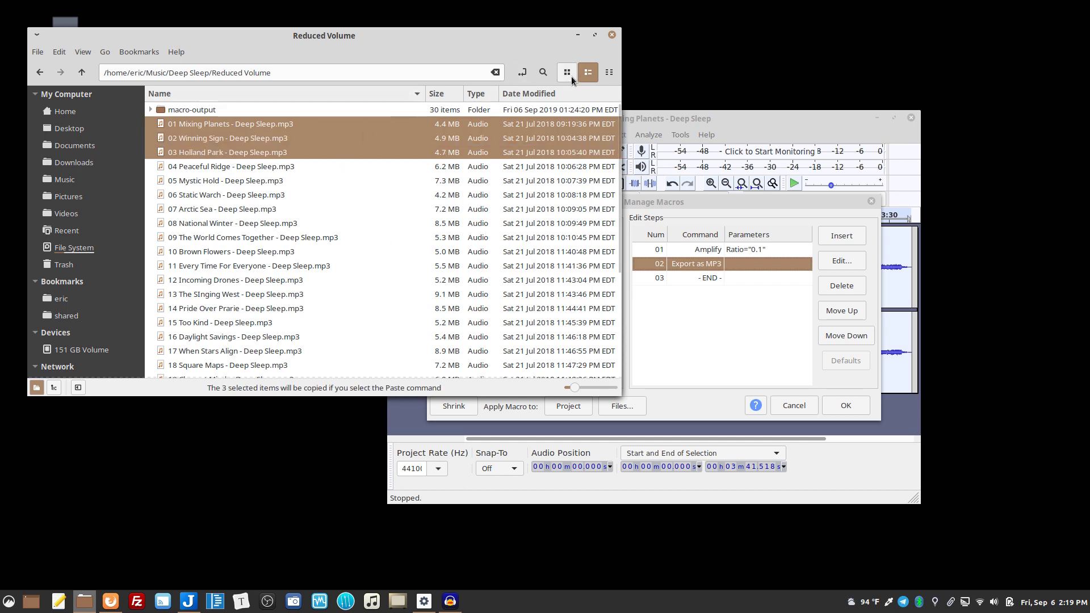
# Delete the macro-output folder from Reduced Volume and return to Manage Macros.
pyautogui.click(35, 51)
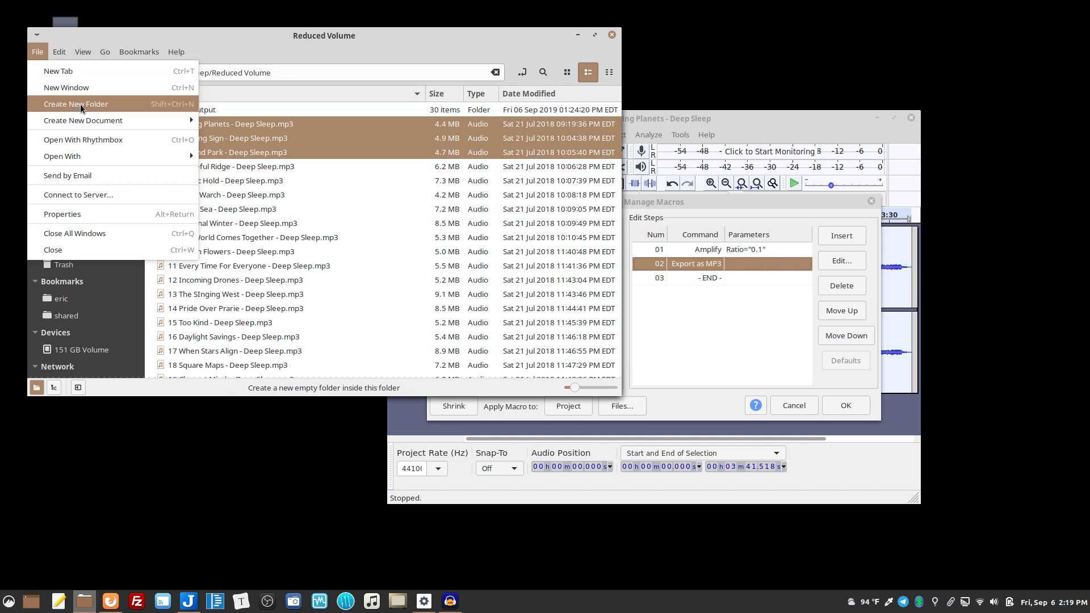
pyautogui.click(329, 39)
pyautogui.click(201, 106)
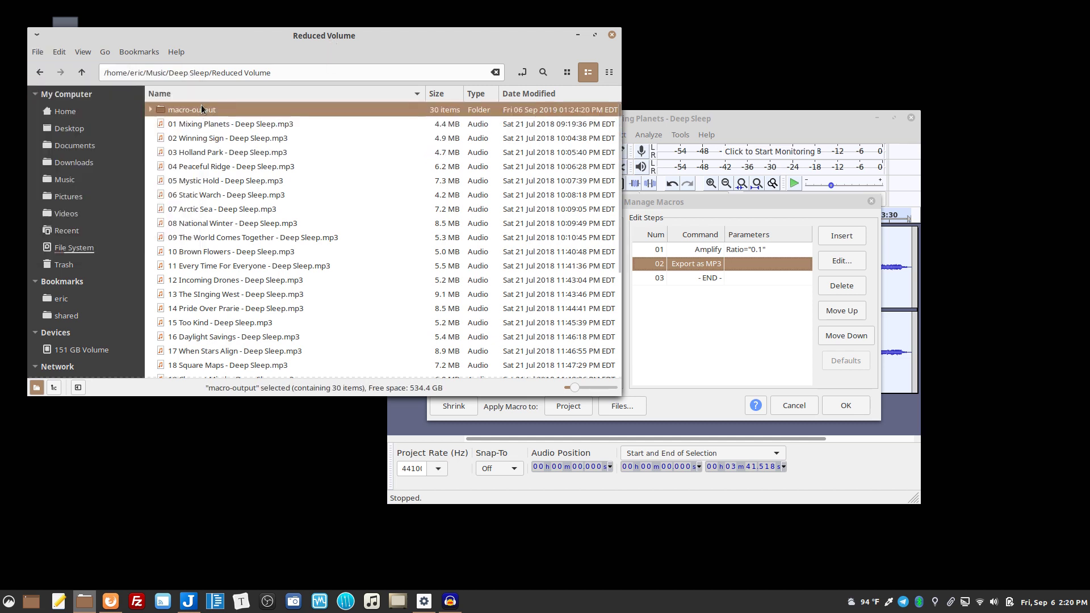
pyautogui.press('Delete')
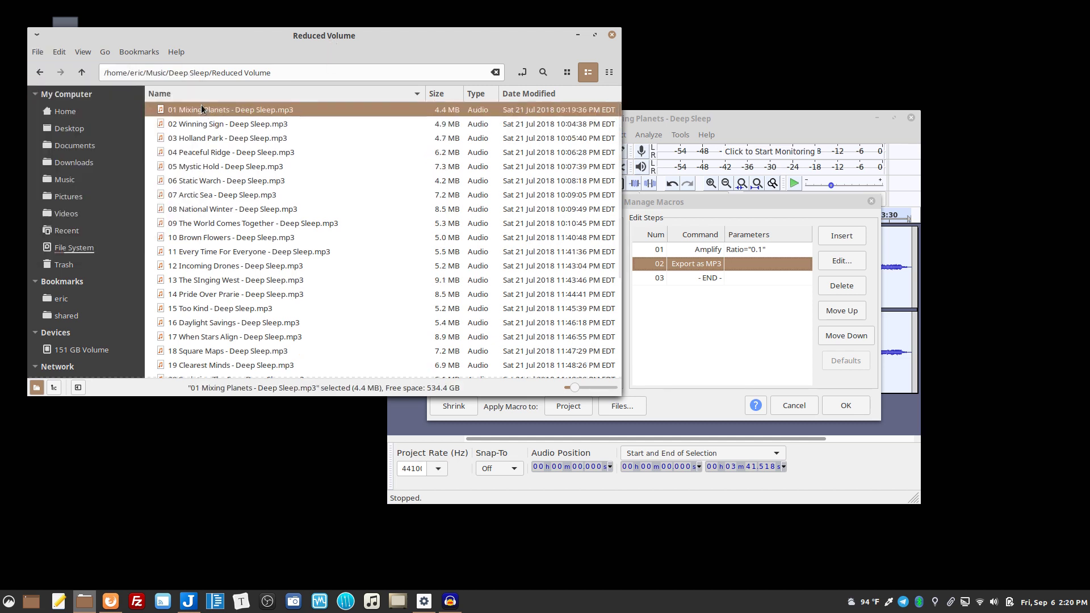
pyautogui.click(670, 203)
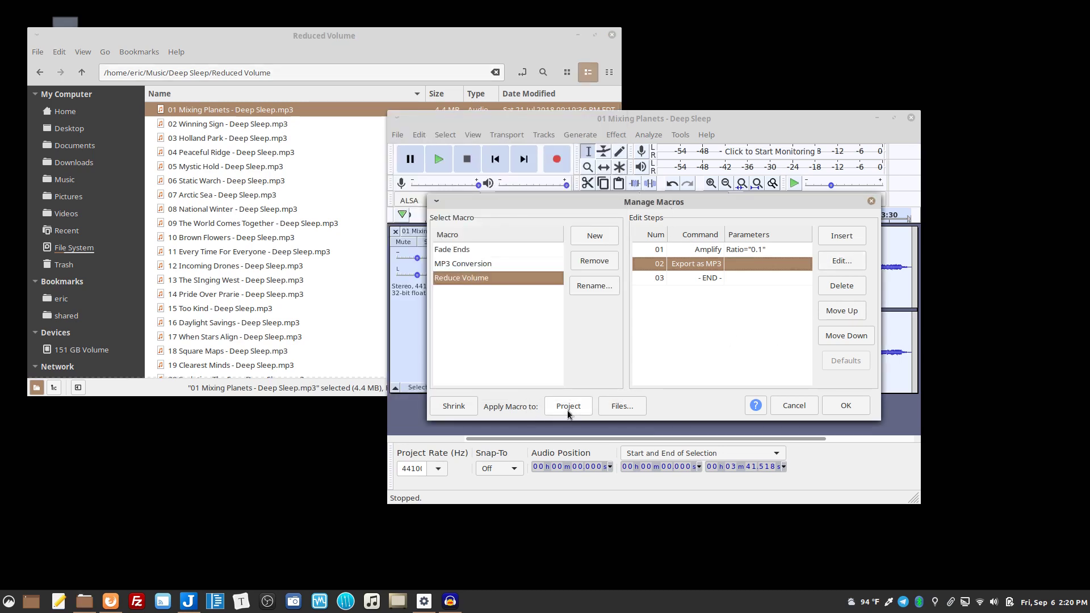
# Try applying Reduce Volume to files, dismiss the save-project warning, and close Manage Macros.
pyautogui.click(625, 409)
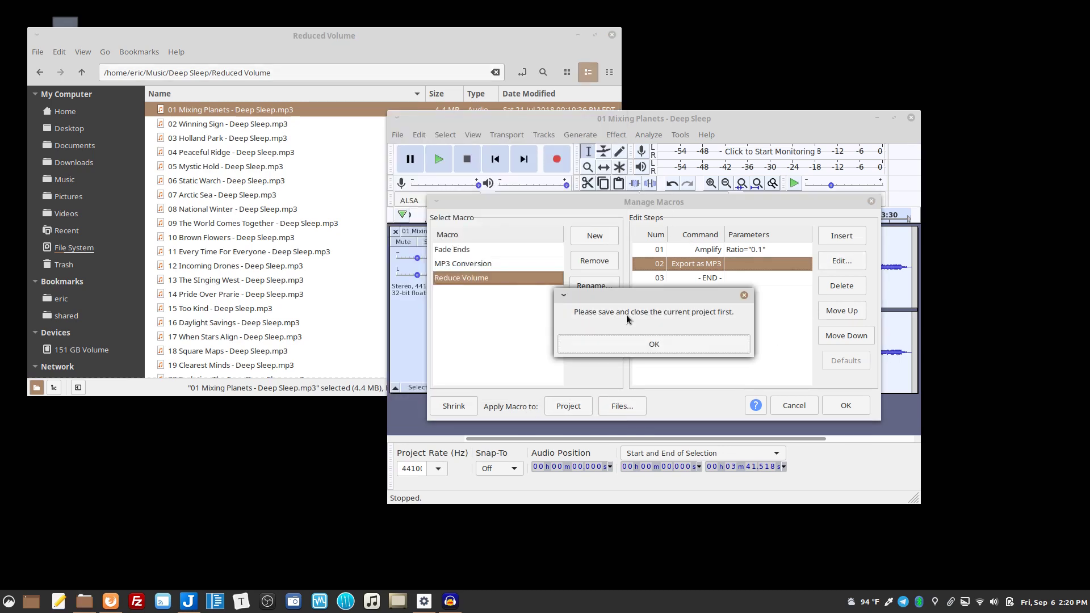
pyautogui.click(652, 342)
pyautogui.click(847, 406)
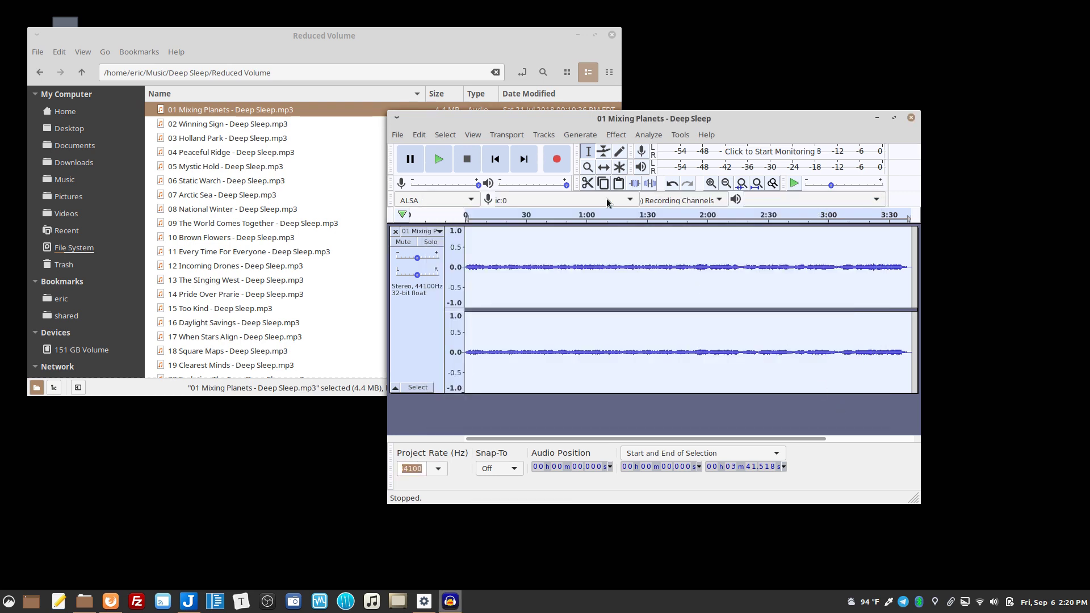
# Close the 01 Mixing Planets project without saving changes.
pyautogui.click(399, 134)
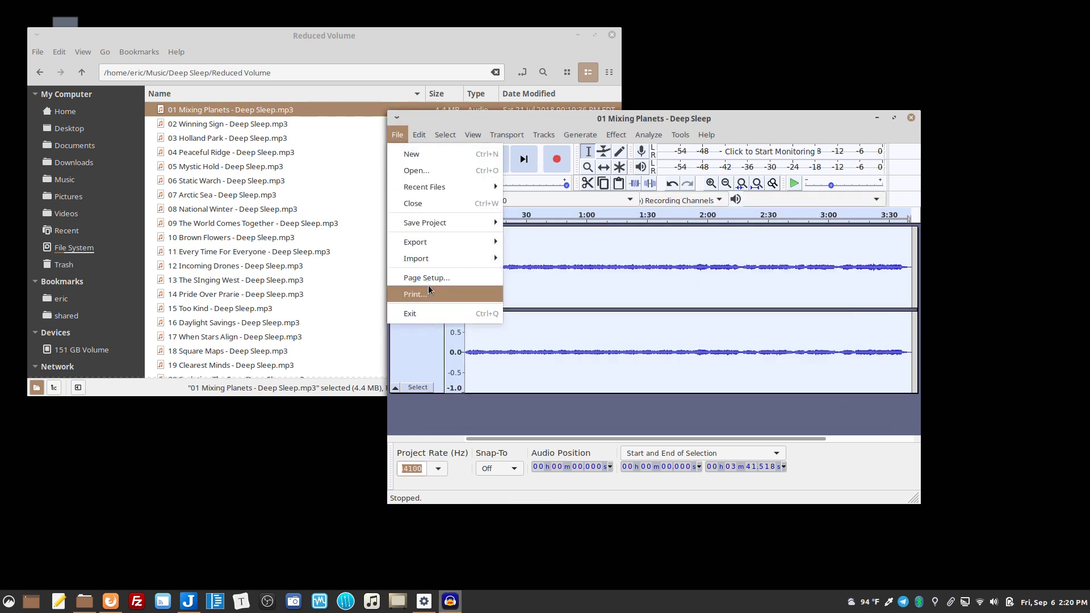
pyautogui.click(449, 203)
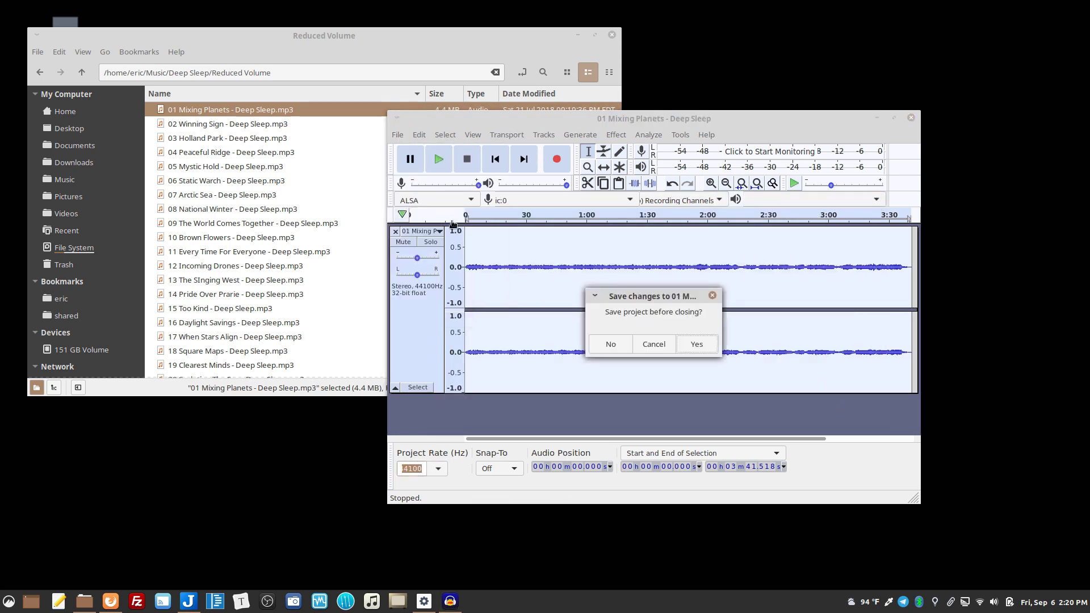
pyautogui.click(611, 344)
# In Manage Macros, create an empty macro named 'New Macro'.
pyautogui.click(681, 134)
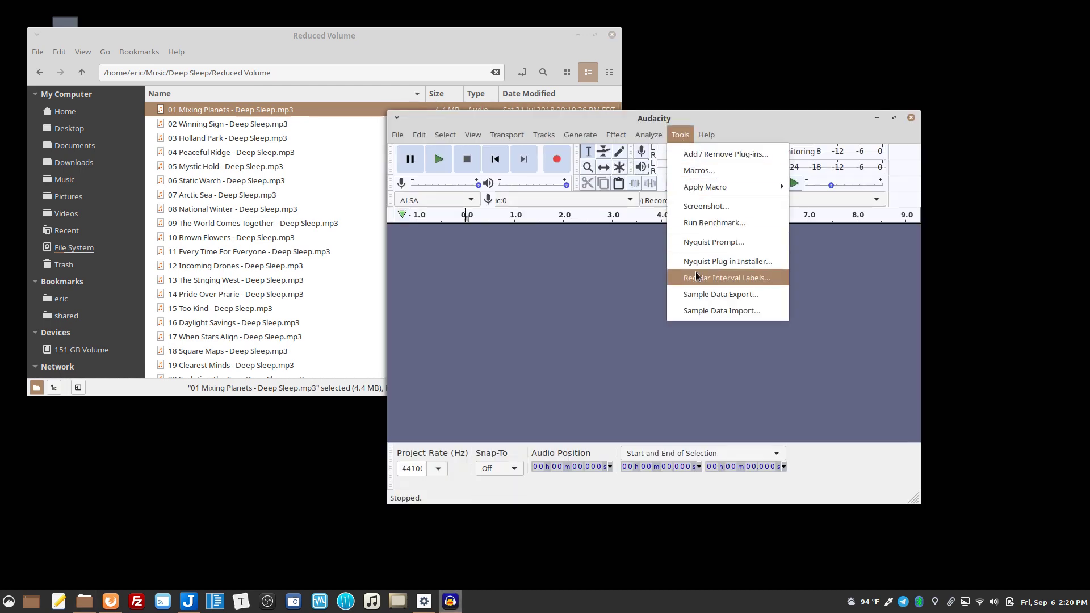
pyautogui.click(699, 171)
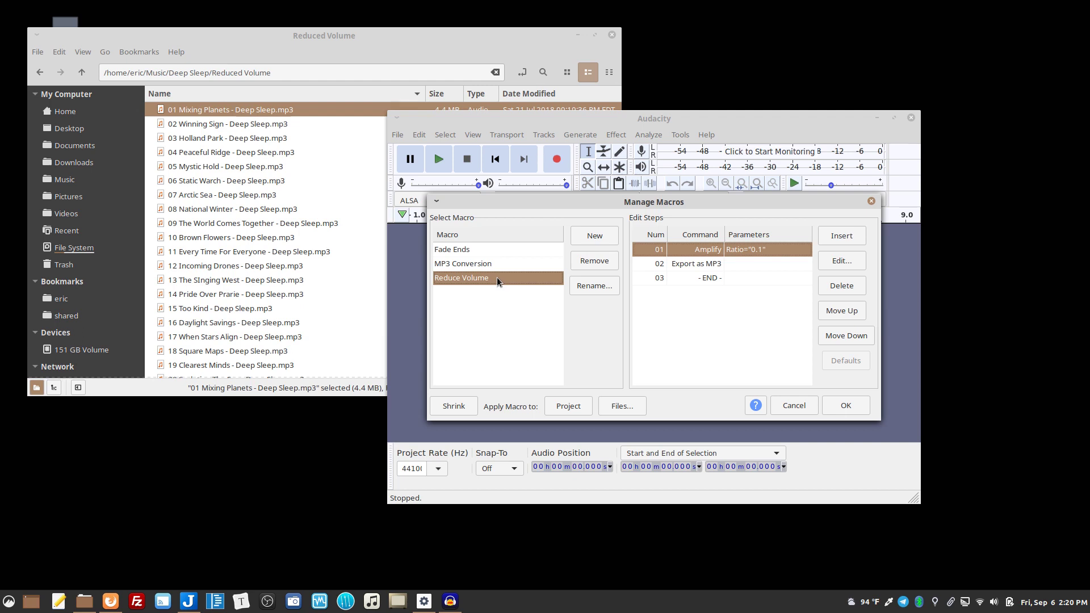
pyautogui.click(588, 235)
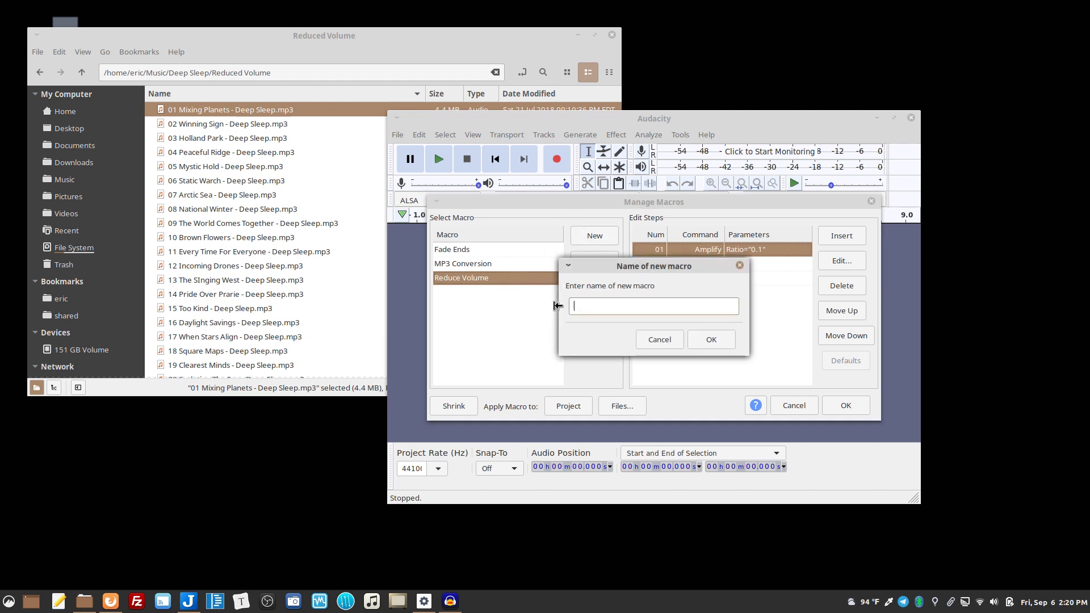
pyautogui.write('New Macro')
pyautogui.click(712, 339)
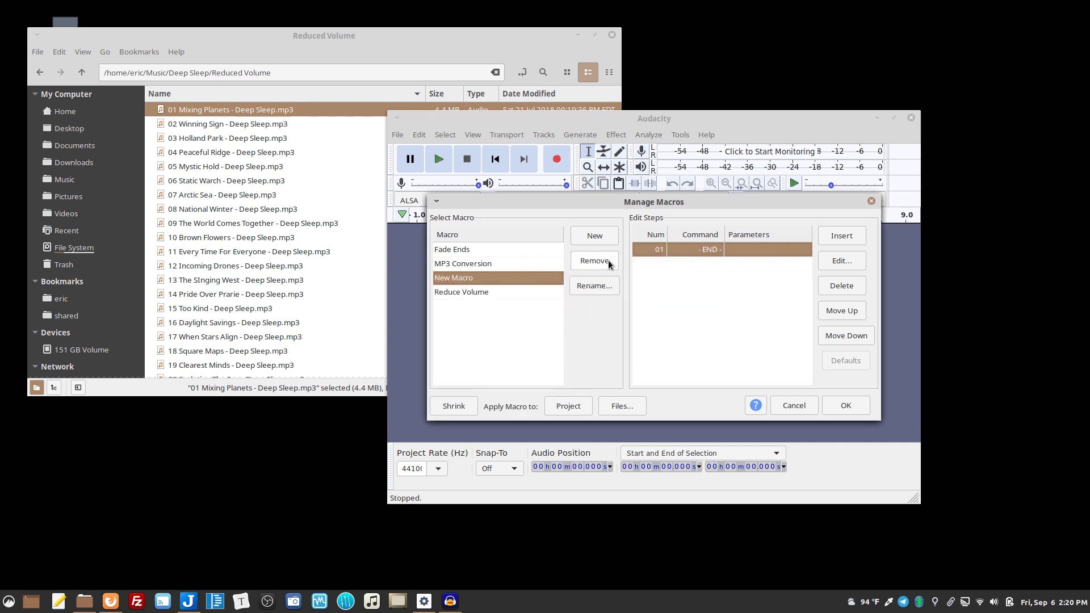
# Insert Amplify (Ratio 0.1, no clipping) as step 01 of New Macro.
pyautogui.click(838, 237)
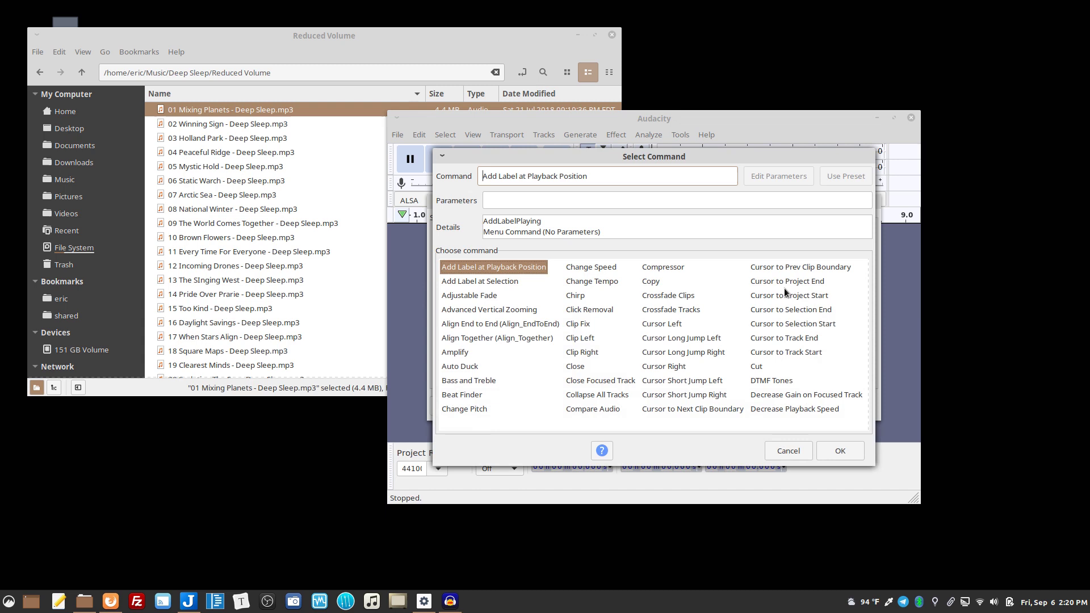
pyautogui.moveTo(466, 428); pyautogui.dragTo(846, 428)
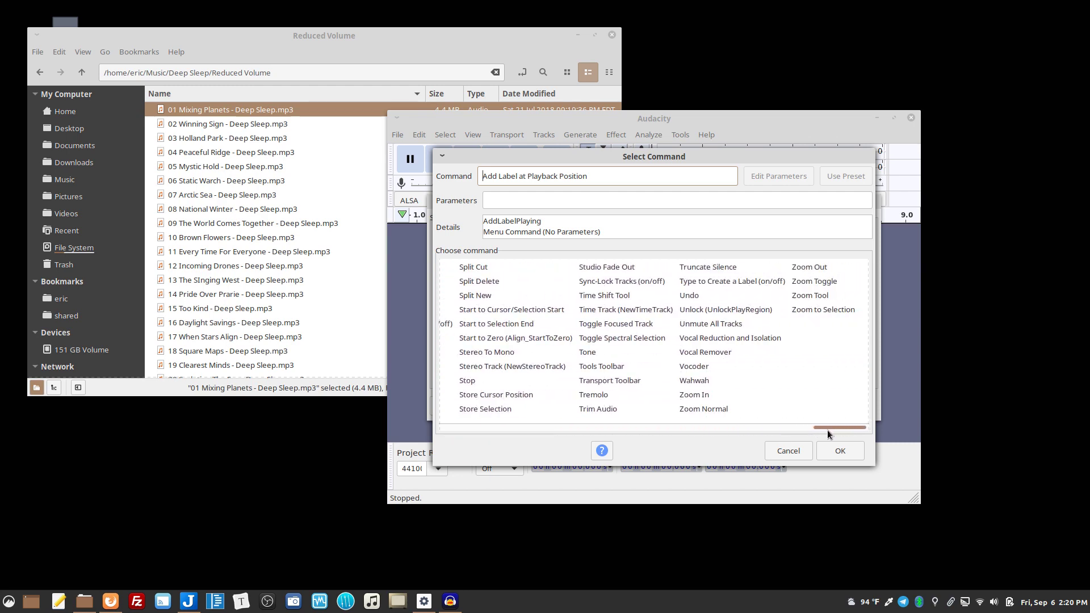
pyautogui.moveTo(827, 434); pyautogui.dragTo(447, 438)
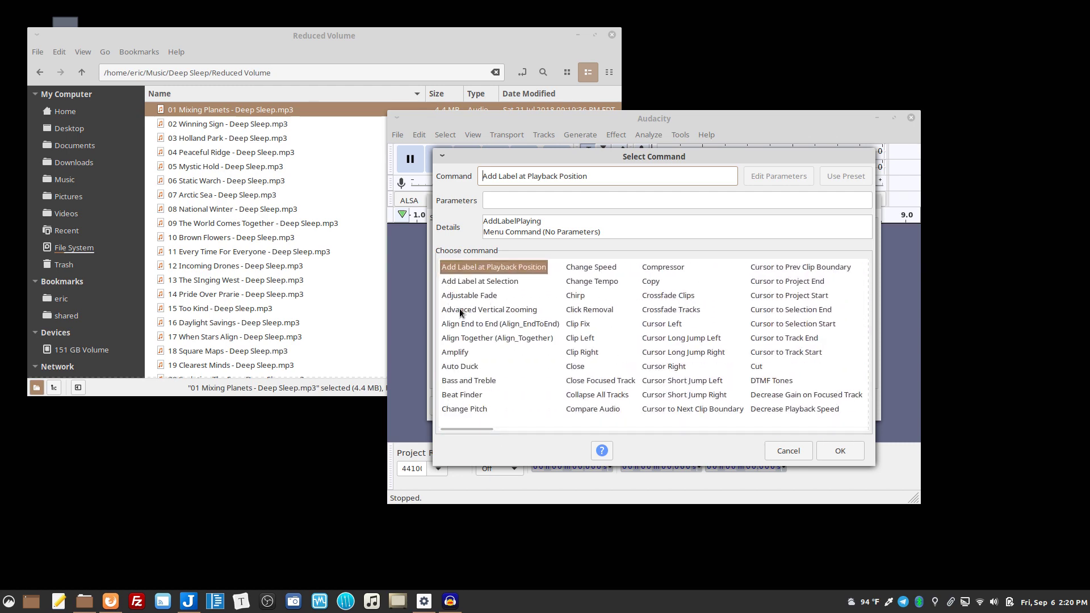
pyautogui.click(452, 352)
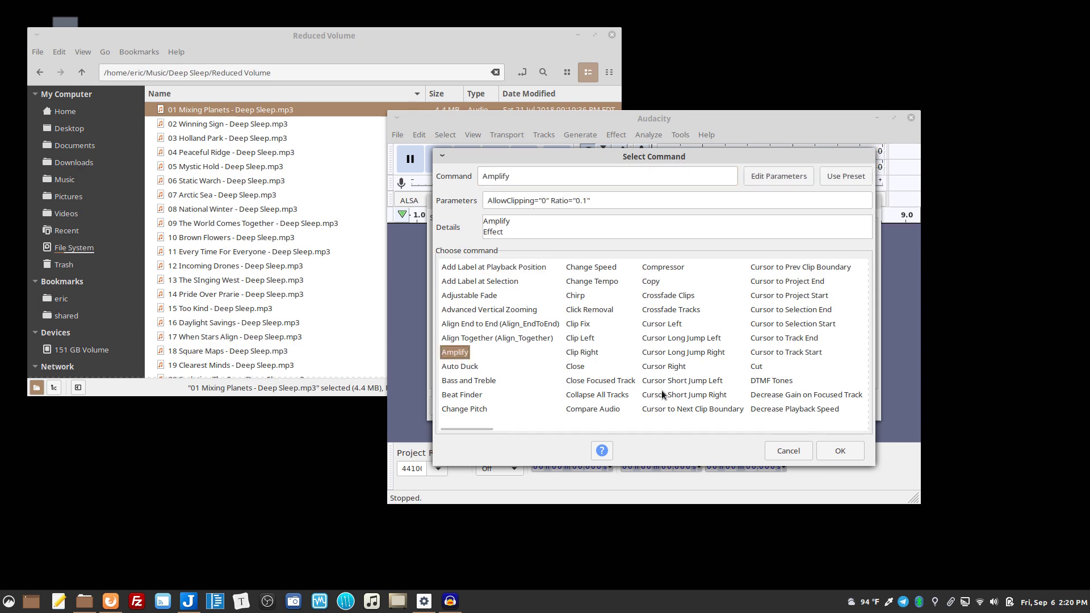
pyautogui.click(838, 451)
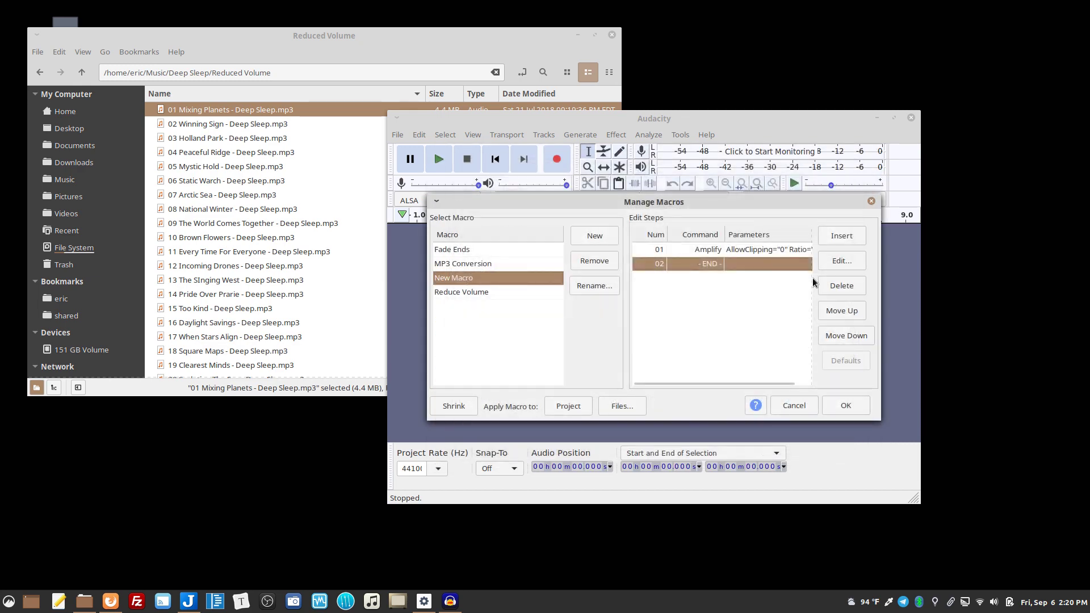
# Insert Export as MP3 as step 02 of New Macro, right after Amplify.
pyautogui.click(842, 237)
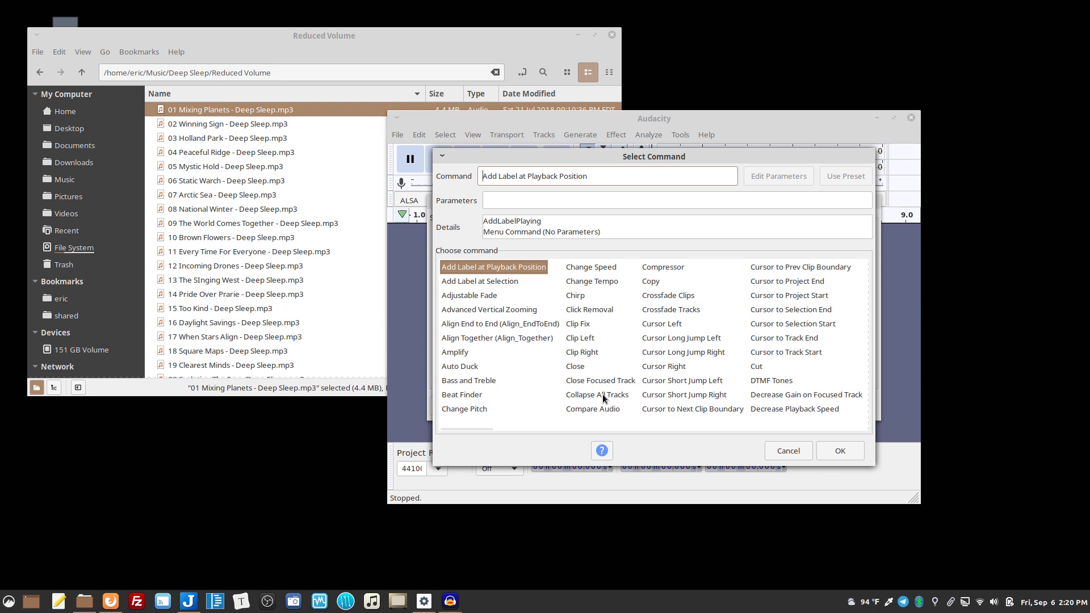
pyautogui.moveTo(472, 427); pyautogui.dragTo(519, 427)
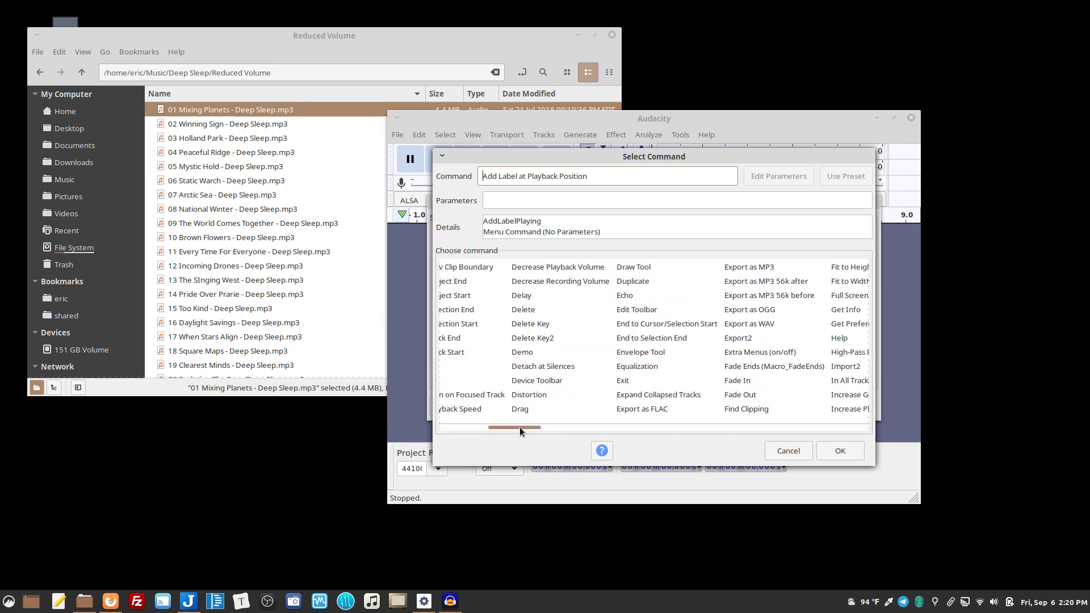
pyautogui.click(736, 270)
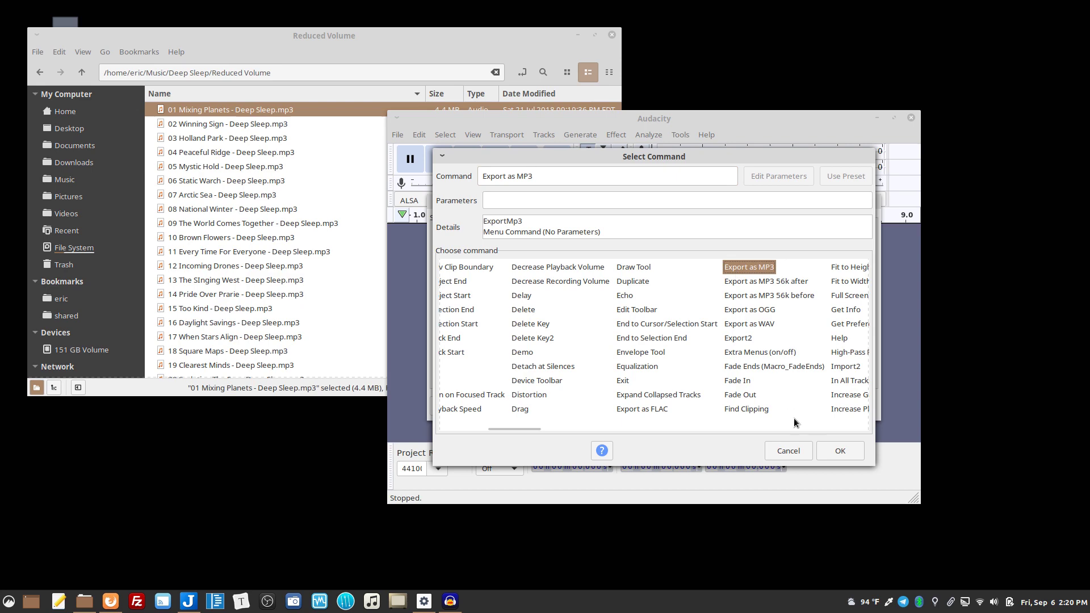
pyautogui.click(844, 449)
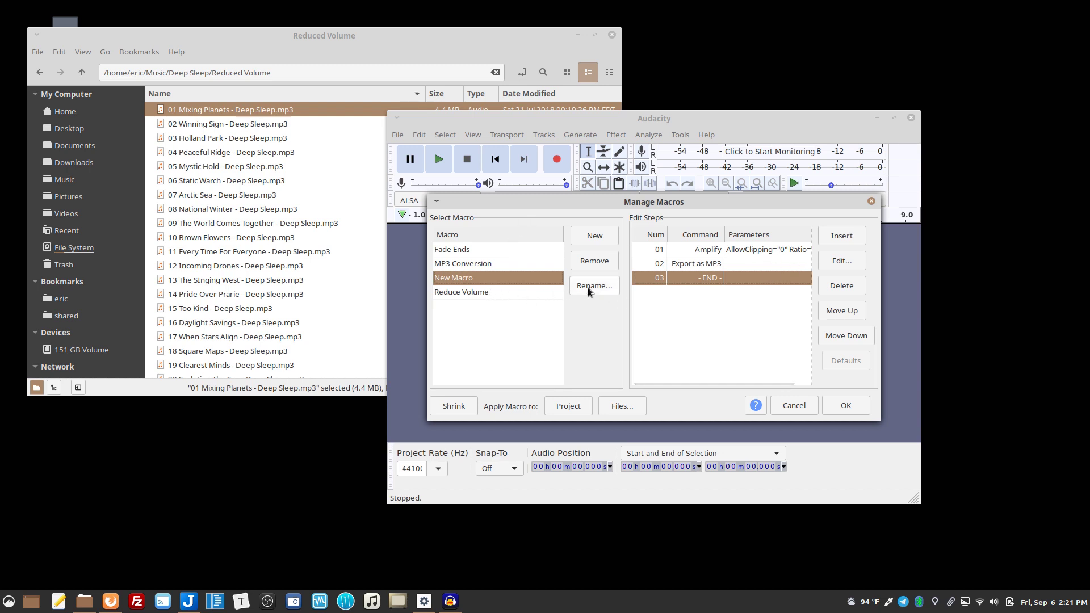
# Save New Macro, then run Reduce Volume on 01 Mixing Planets and 02 Winning Sign from Music/Deep Sleep/Reduced Volume.
pyautogui.click(463, 292)
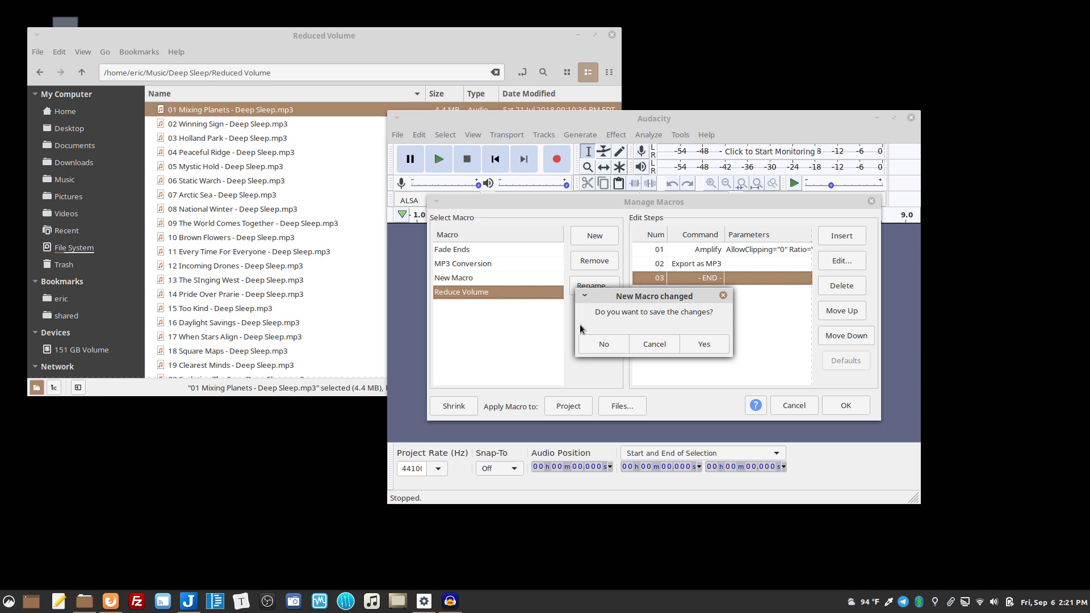
pyautogui.click(704, 344)
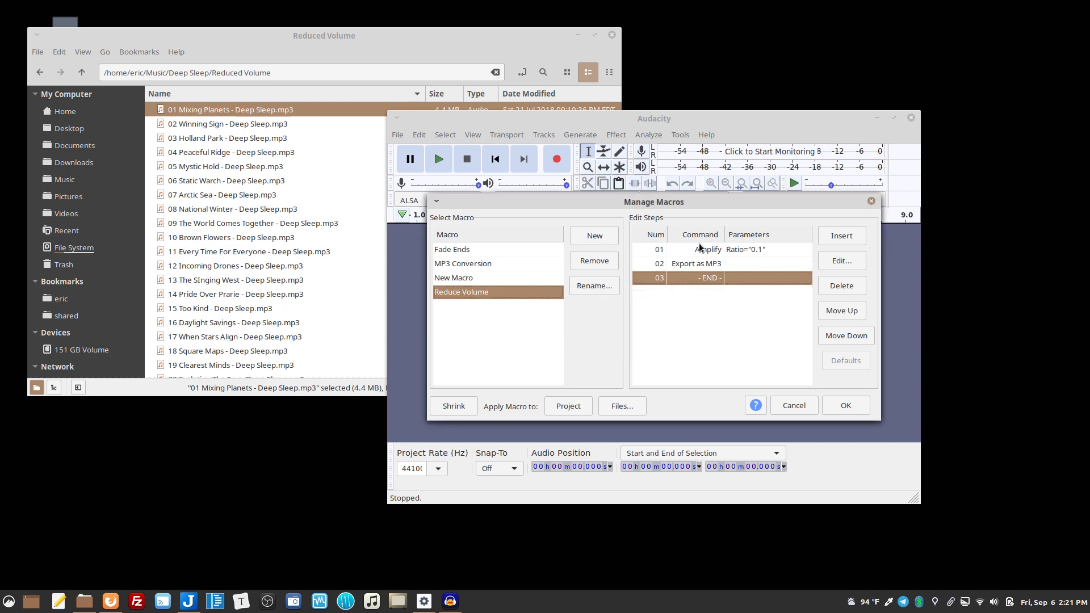
pyautogui.click(617, 406)
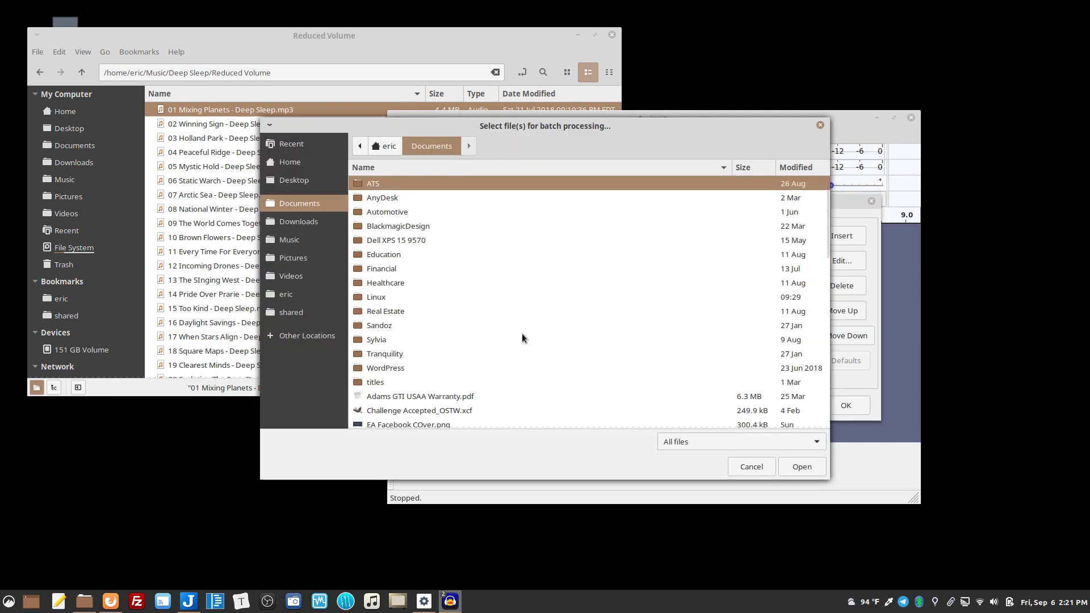
pyautogui.click(294, 240)
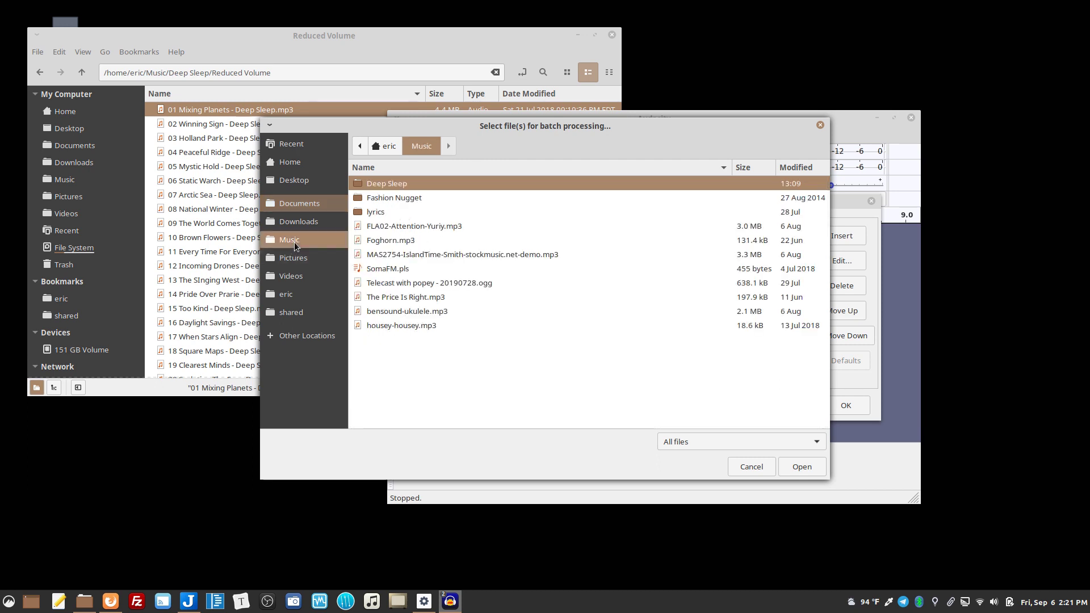
pyautogui.doubleClick(383, 185)
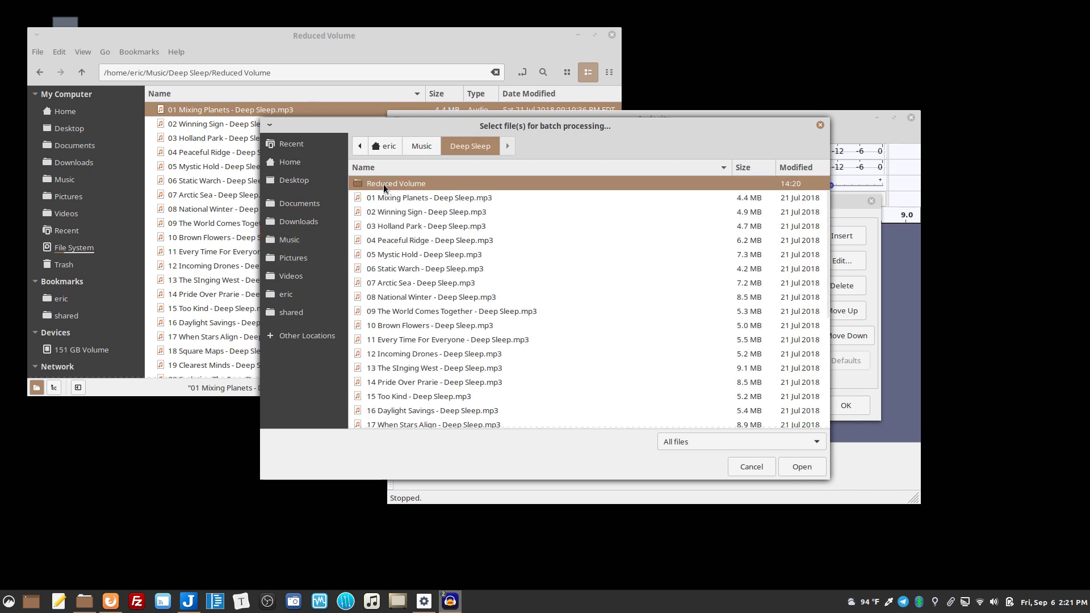
pyautogui.doubleClick(395, 186)
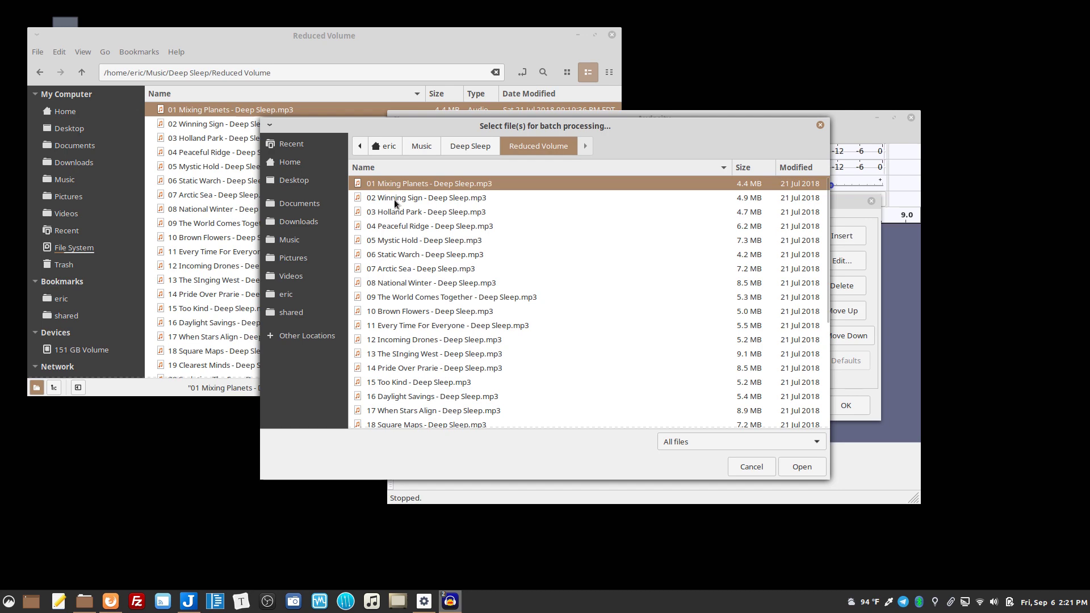
pyautogui.keyDown('shift'); pyautogui.click(392, 199); pyautogui.keyUp('shift')
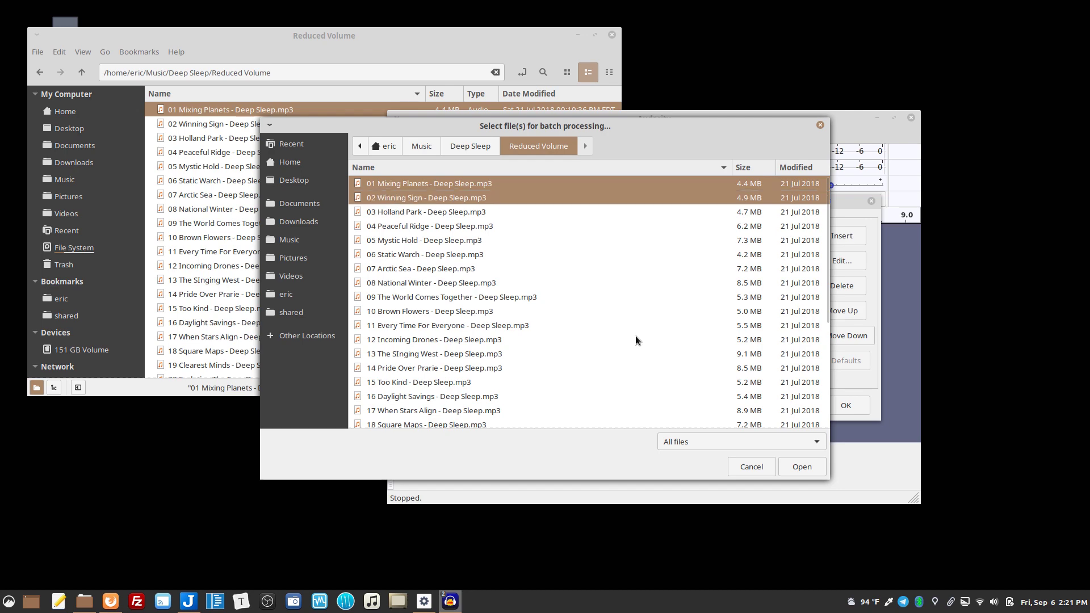
pyautogui.click(805, 464)
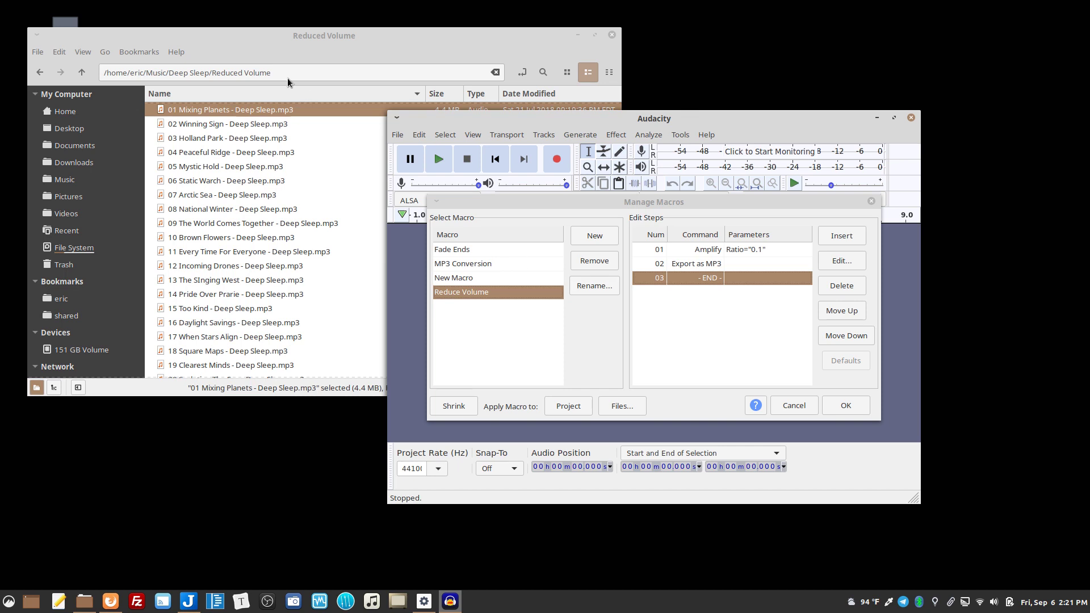
# In the file manager, check the two processed MP3s (3.5 MB, 3.7 MB) in macro-output in list view, then return to Audacity.
pyautogui.click(278, 47)
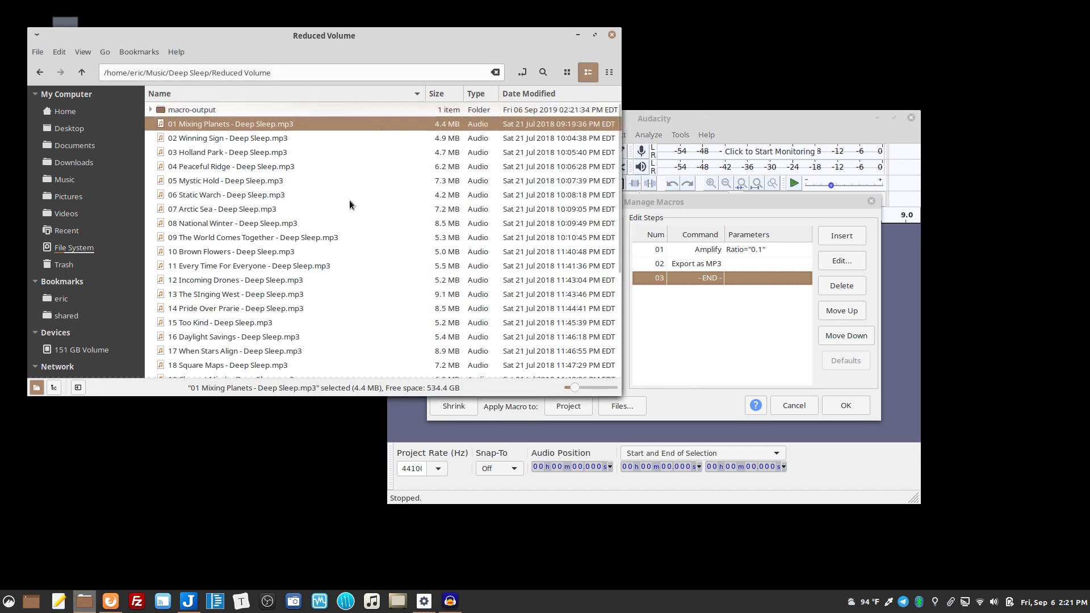
pyautogui.doubleClick(175, 111)
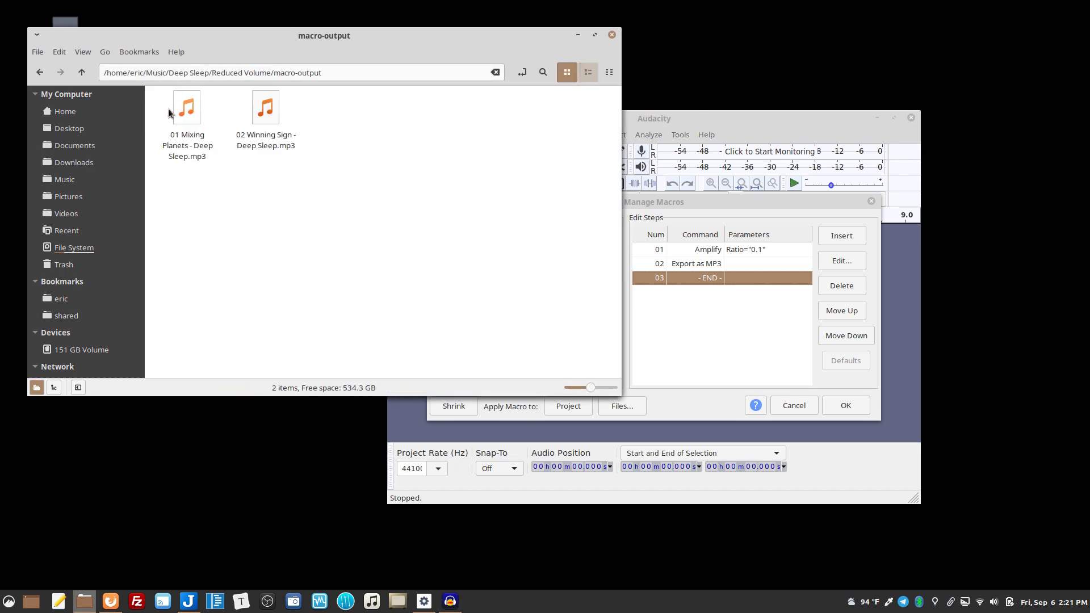
pyautogui.click(608, 73)
pyautogui.click(587, 74)
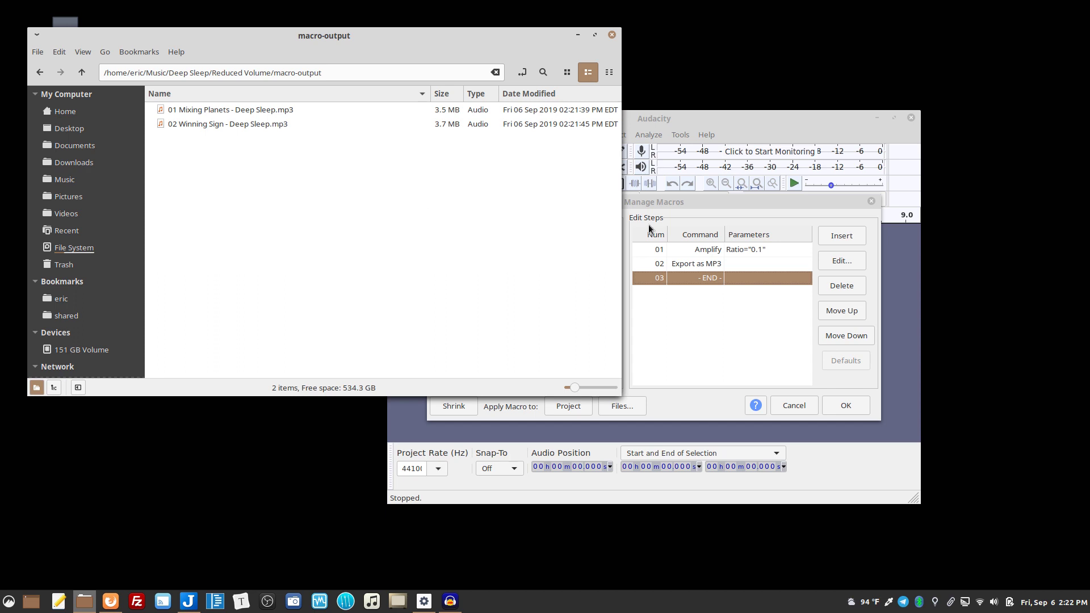
pyautogui.click(709, 205)
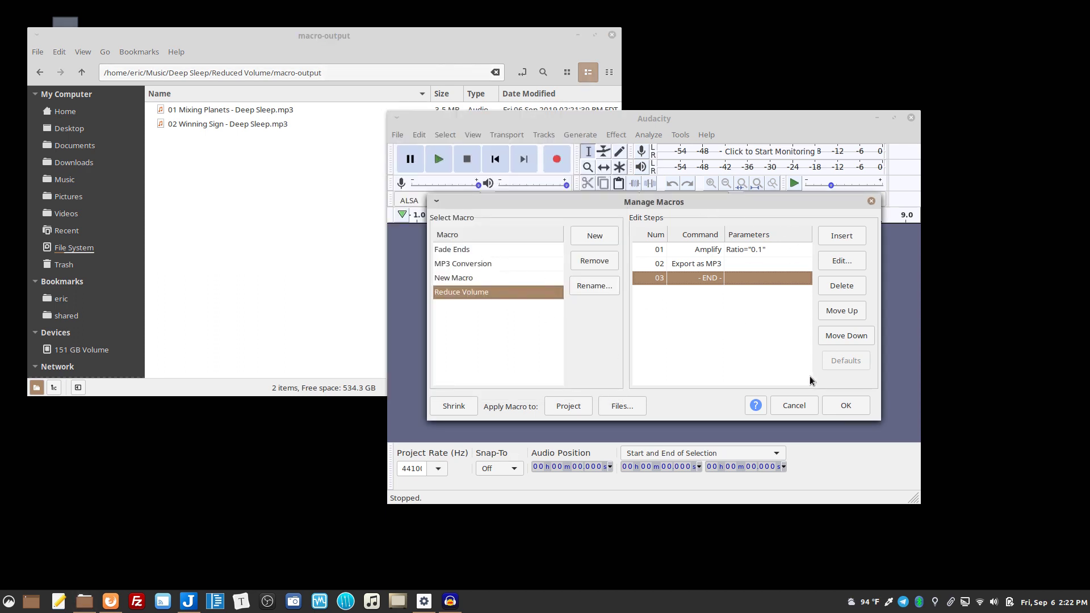
# Cancel the Manage Macros dialog, leaving the empty Audacity project window.
pyautogui.click(791, 407)
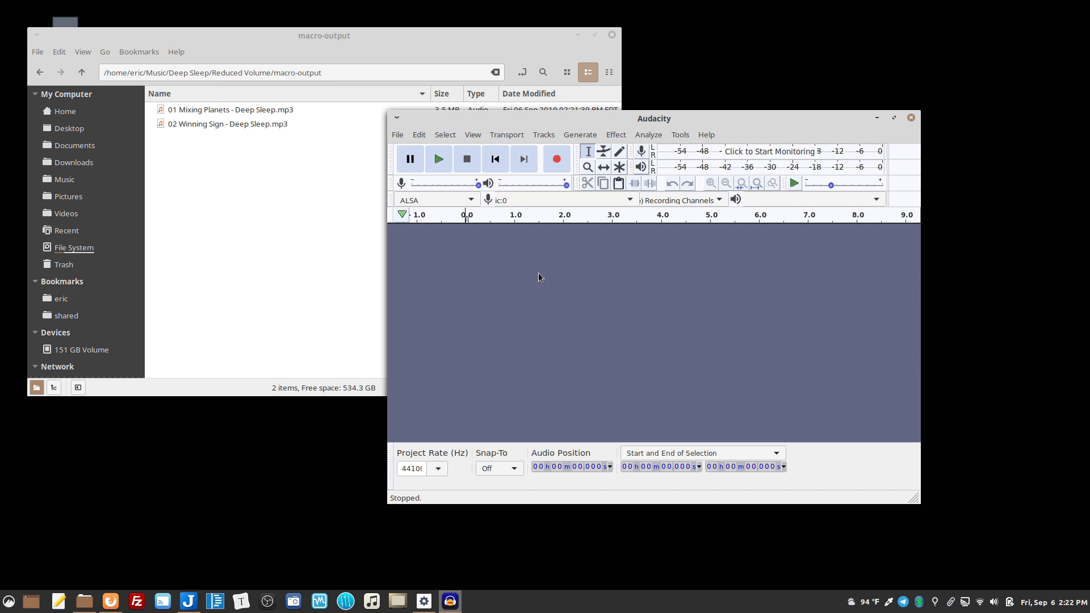